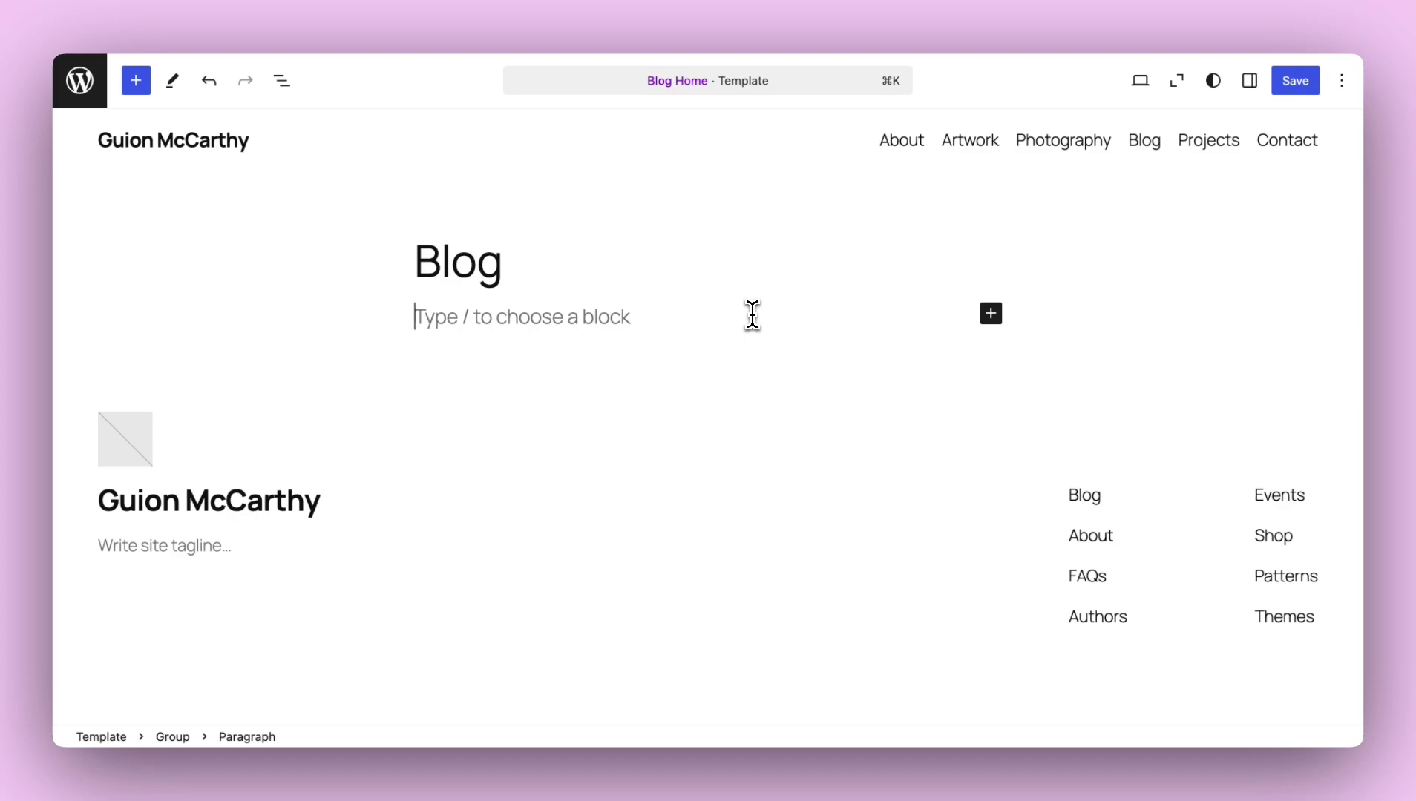
# - Insert a Query Loop under the Blog heading using the black Large title pattern
pyautogui.write('/query')
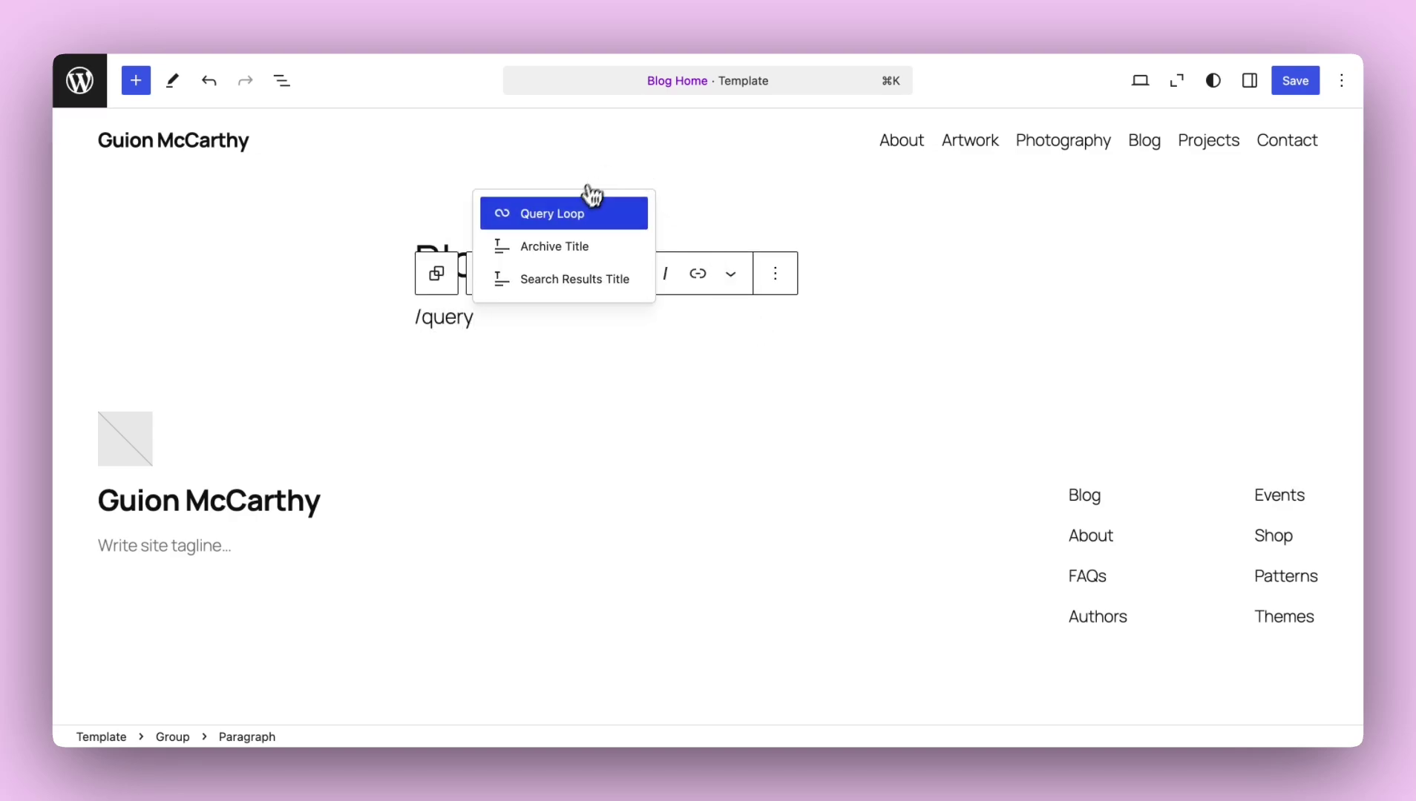
pyautogui.click(586, 211)
pyautogui.click(469, 408)
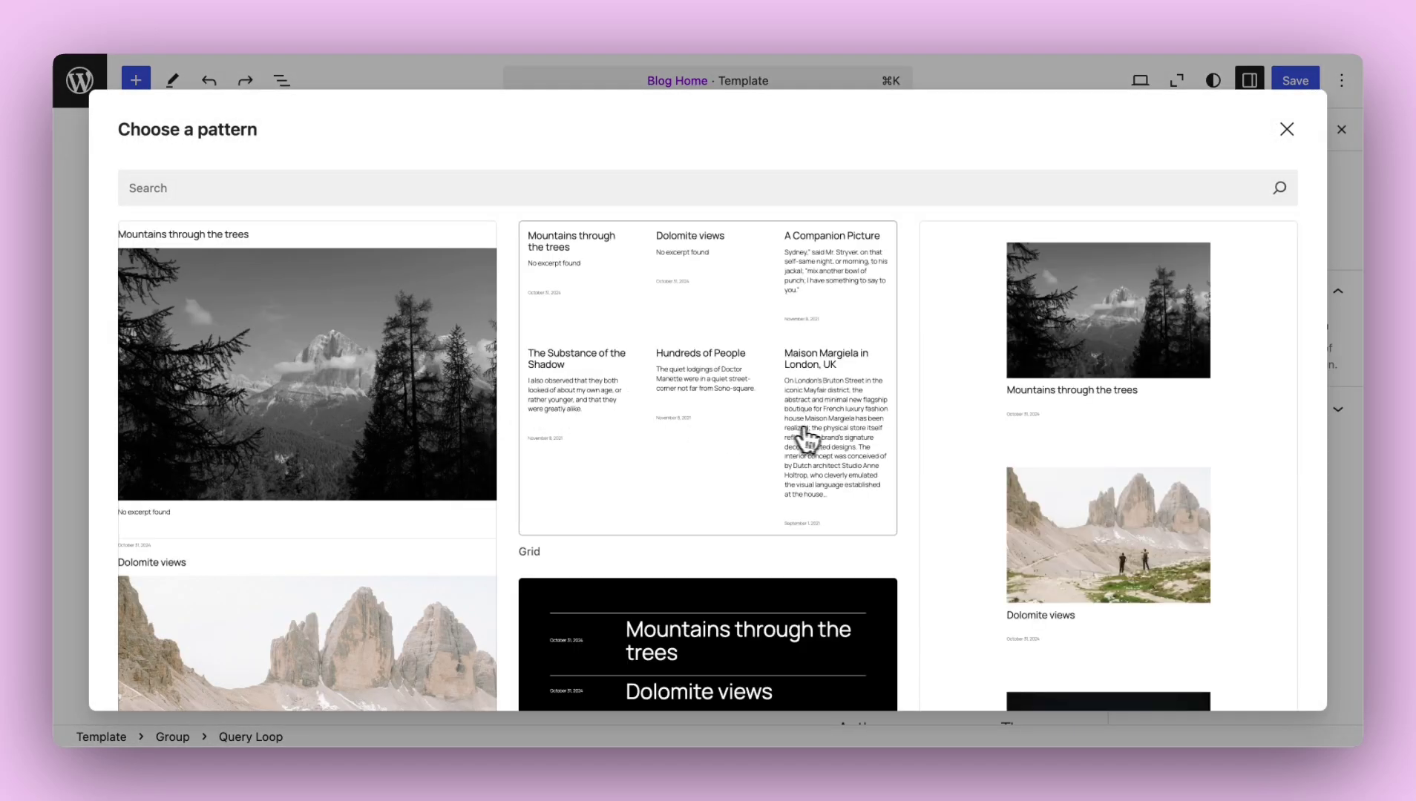
pyautogui.scroll(-1, 817, 439)
pyautogui.scroll(-5, 820, 440)
pyautogui.scroll(5, 820, 439)
pyautogui.scroll(-3, 803, 486)
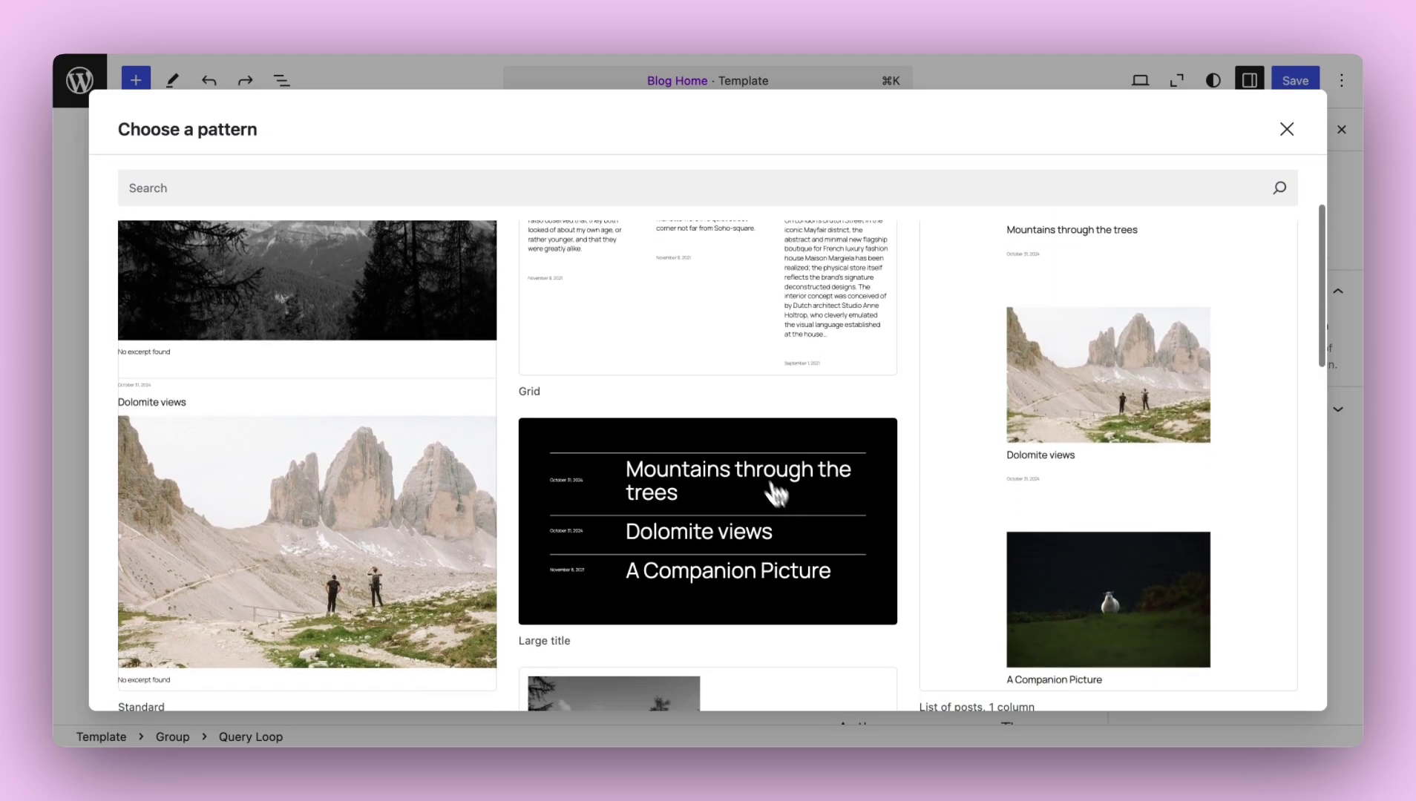
pyautogui.click(745, 454)
pyautogui.scroll(-4, 751, 457)
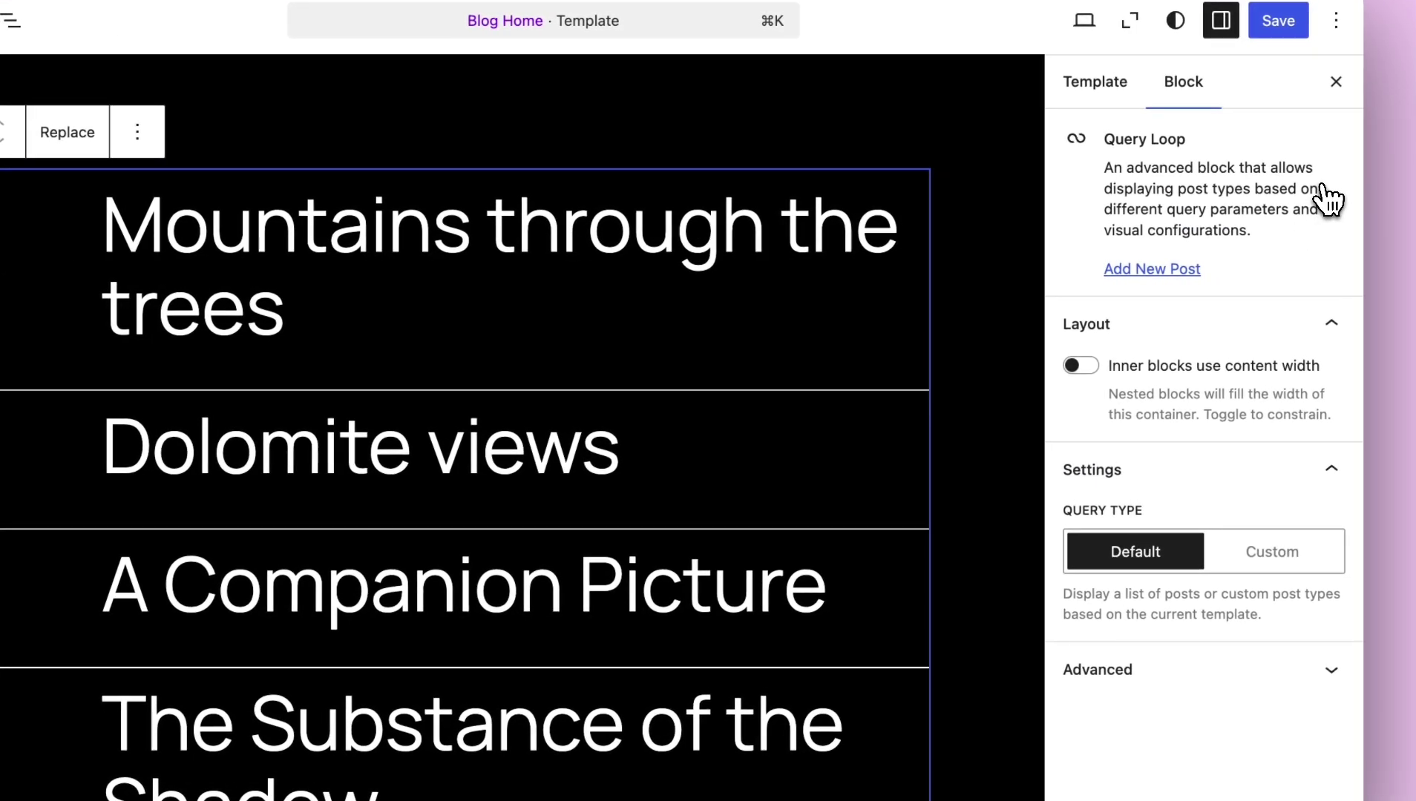
# - Switch the Query Loop's query type from Default to Custom
pyautogui.scroll(-10, 642, 325)
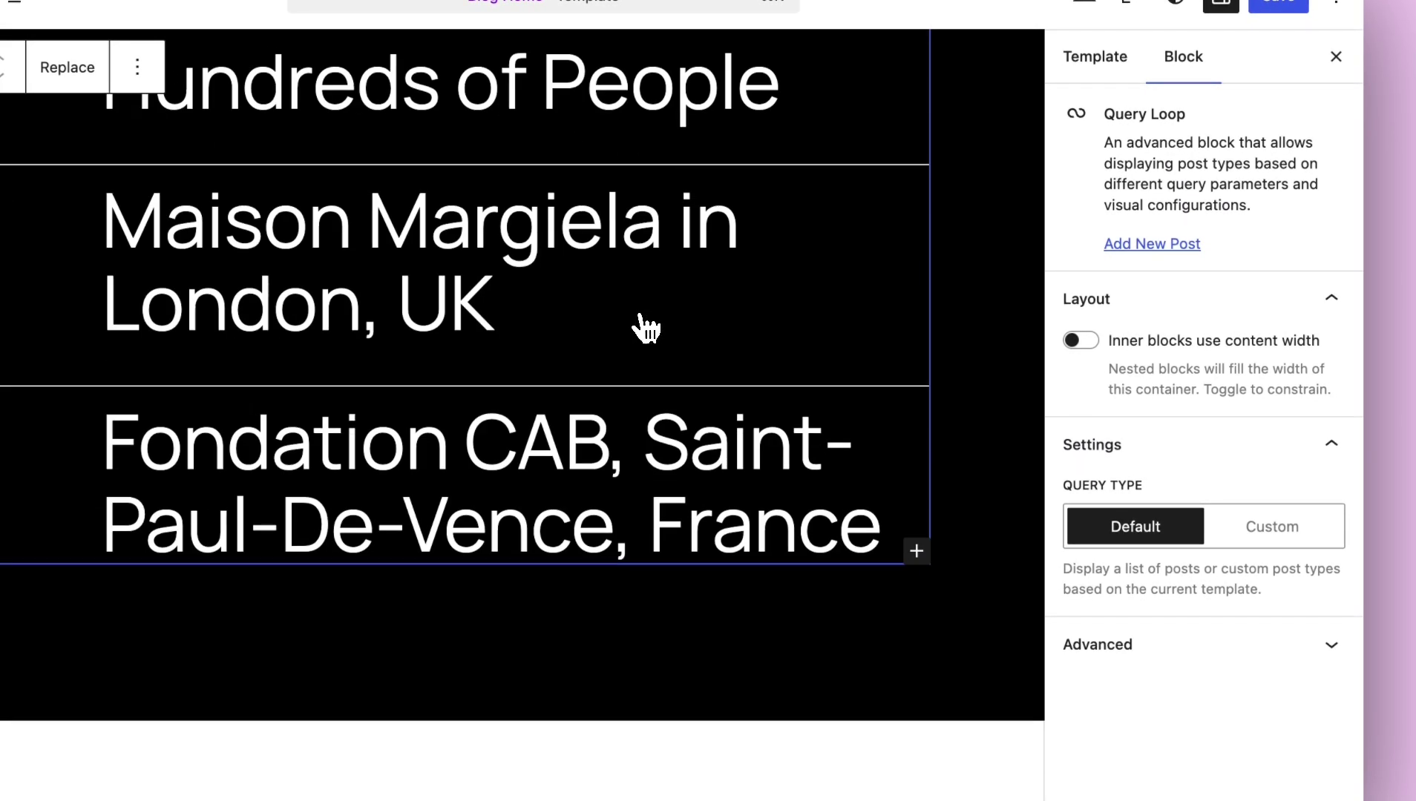
pyautogui.scroll(10, 638, 324)
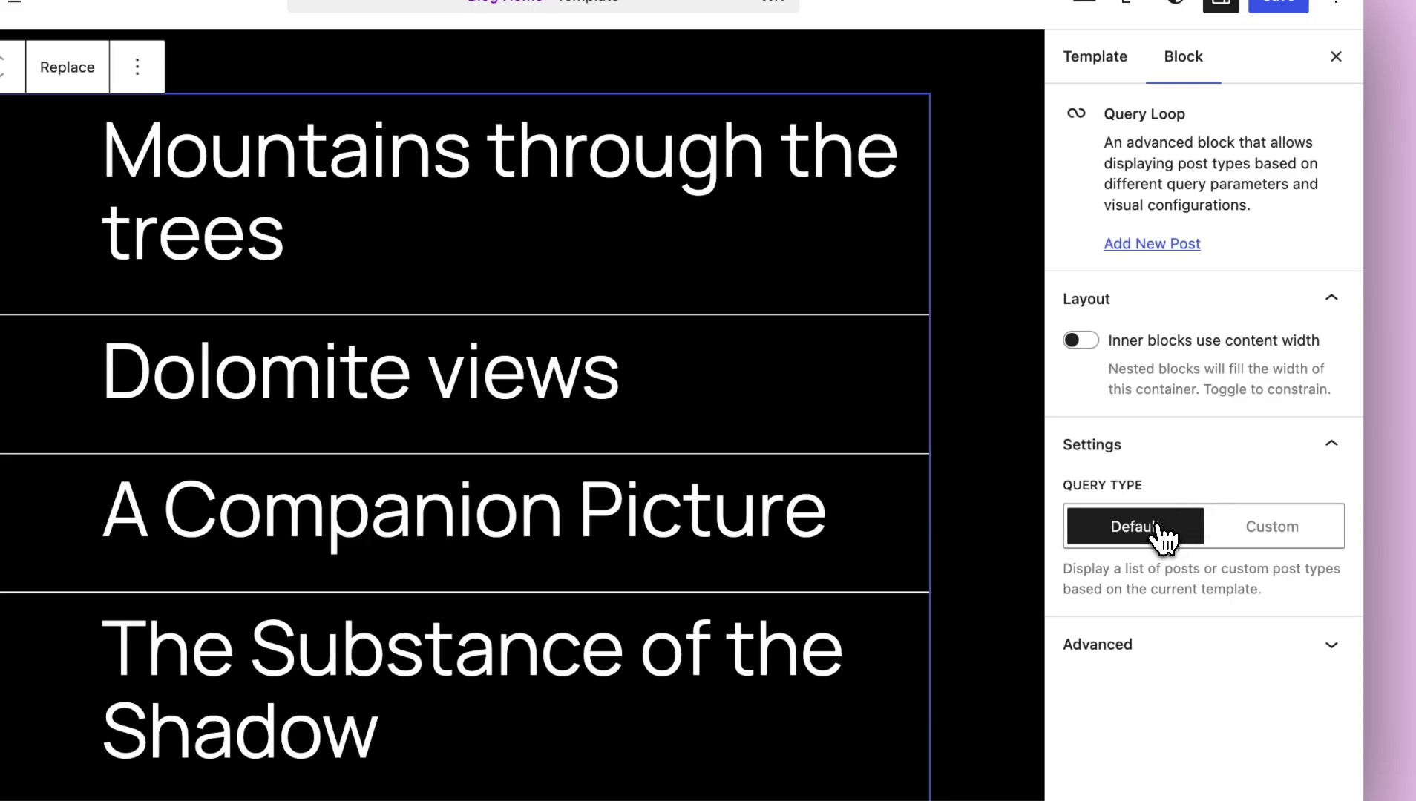
pyautogui.click(1254, 531)
pyautogui.click(1154, 539)
pyautogui.click(1254, 533)
pyautogui.scroll(-4, 1255, 546)
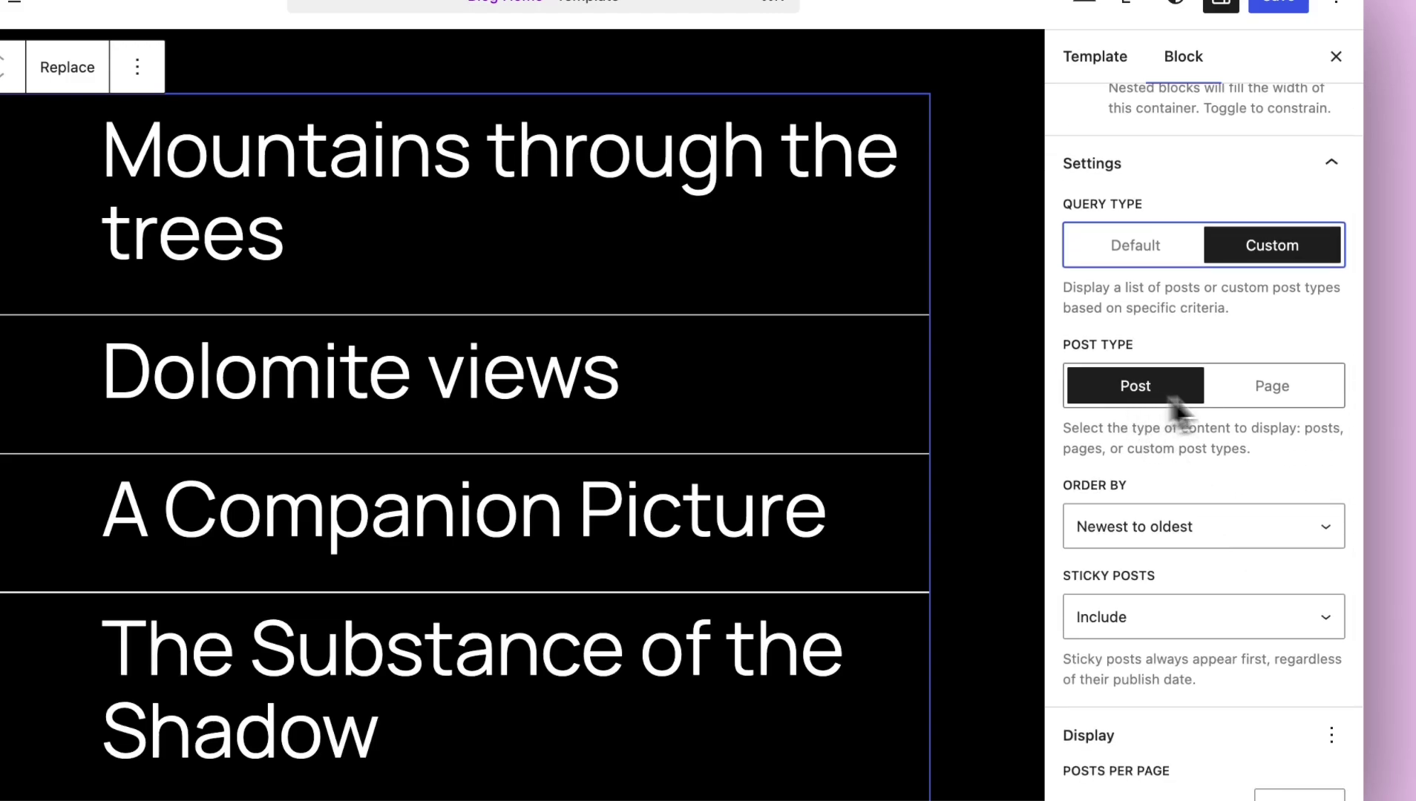
pyautogui.scroll(-3, 1271, 454)
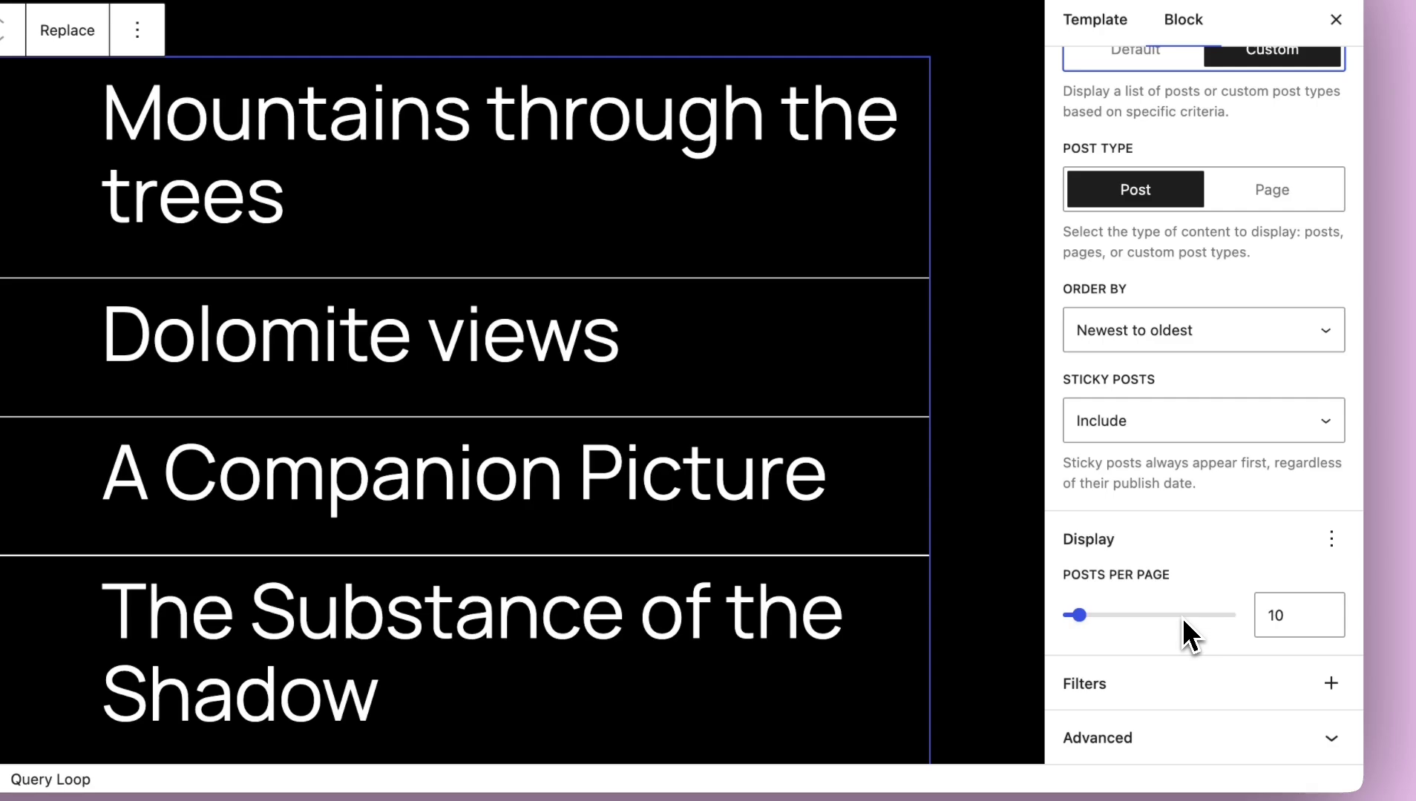
# - Lower the Query Loop's posts per page to 3
pyautogui.scroll(3, 1169, 149)
pyautogui.scroll(-3, 1203, 282)
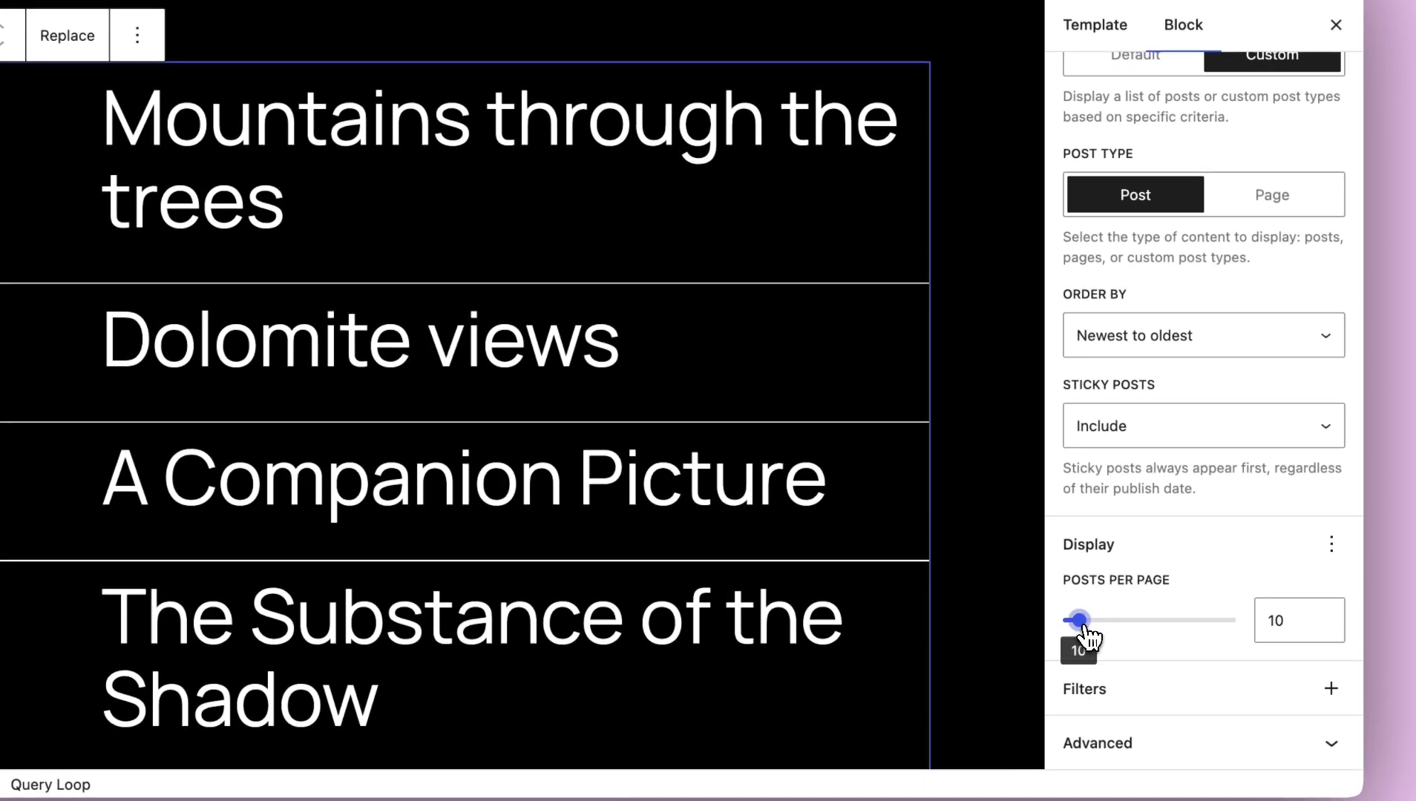
pyautogui.moveTo(1087, 634); pyautogui.dragTo(1074, 636)
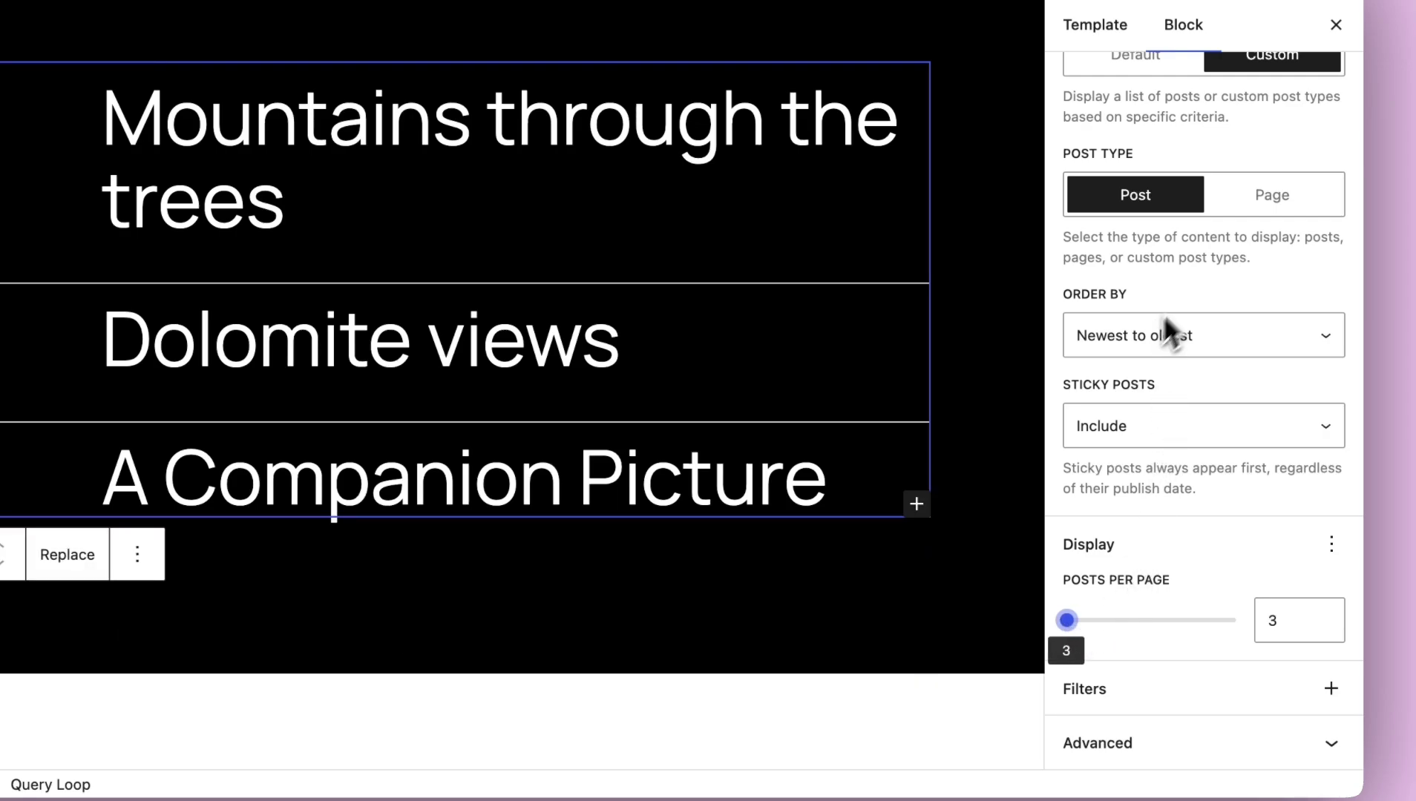
pyautogui.click(1331, 544)
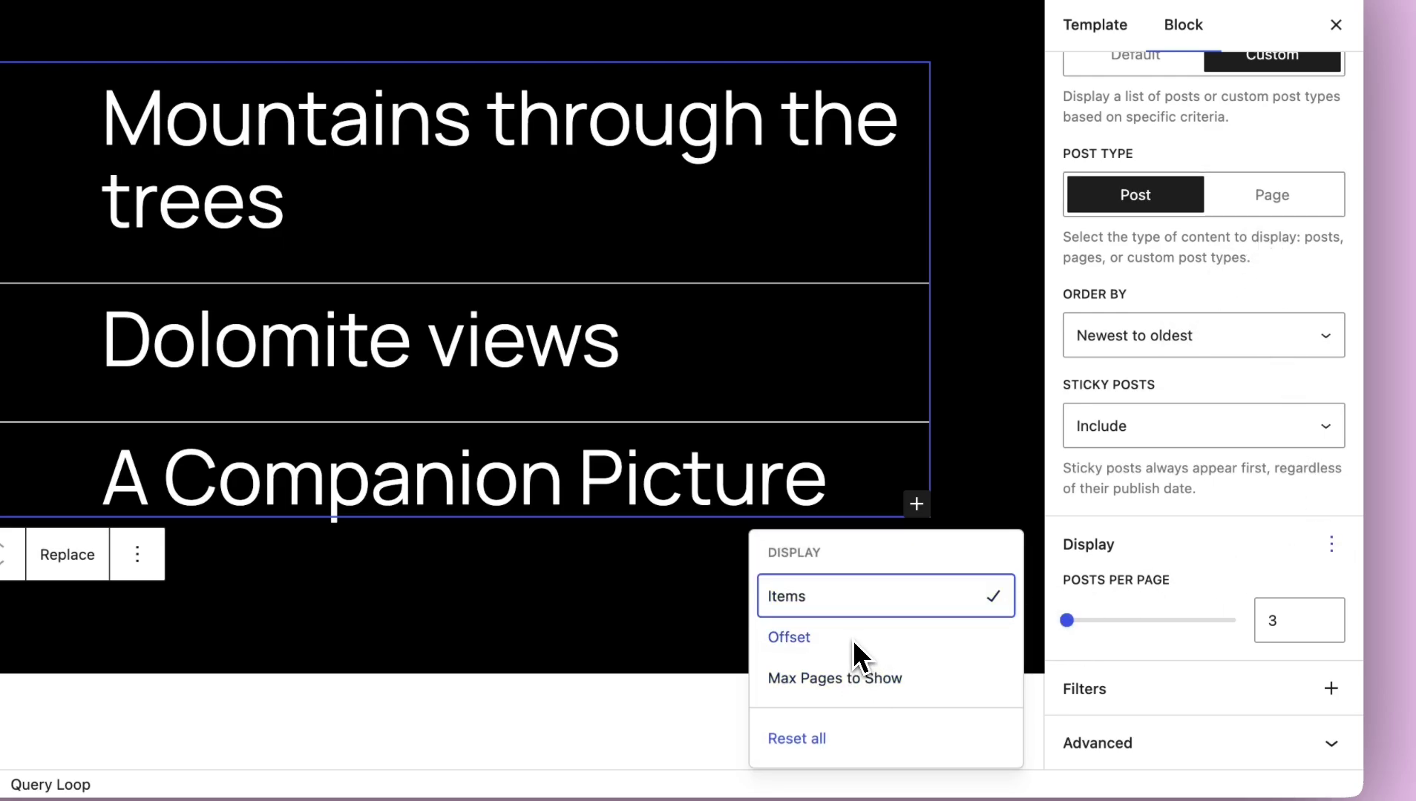
pyautogui.click(1331, 545)
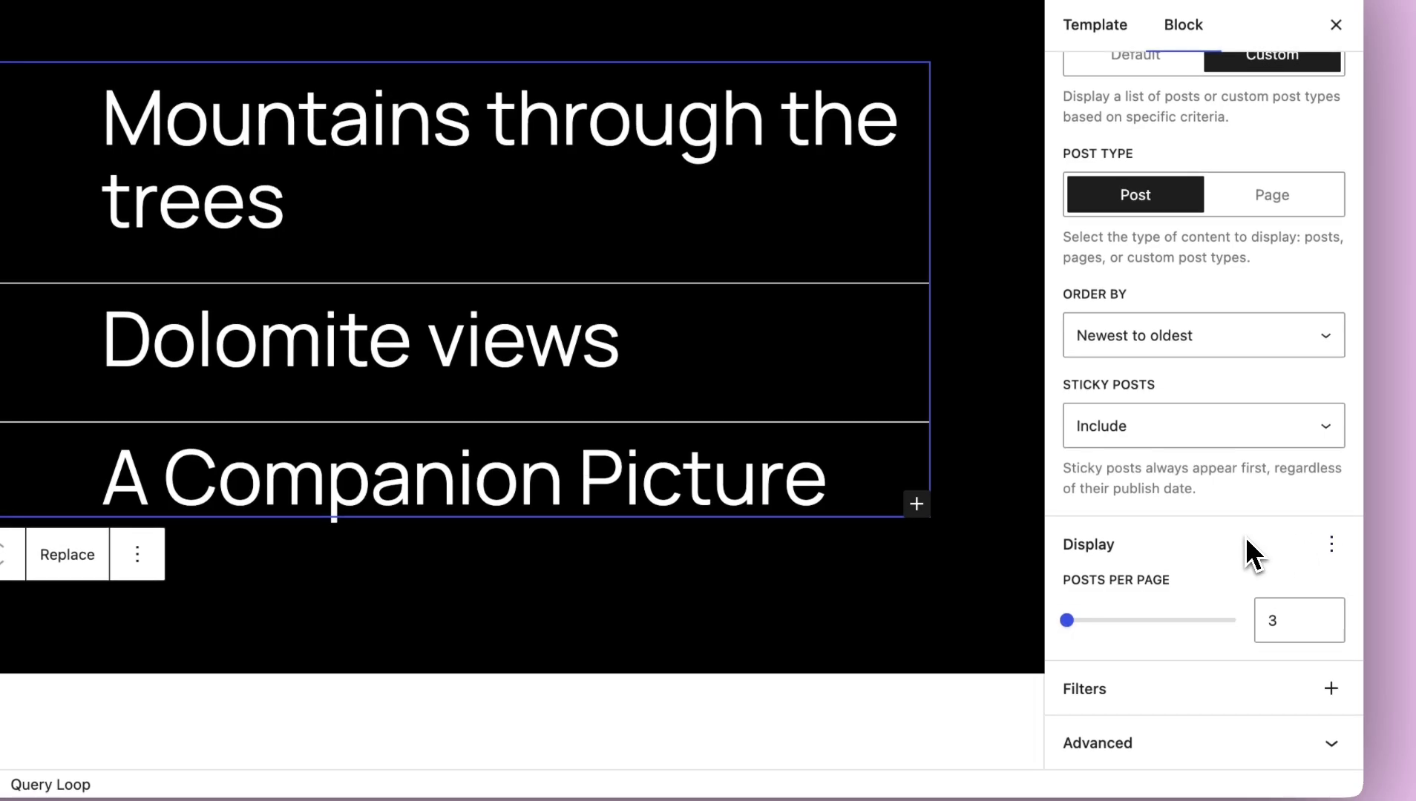
pyautogui.click(1246, 743)
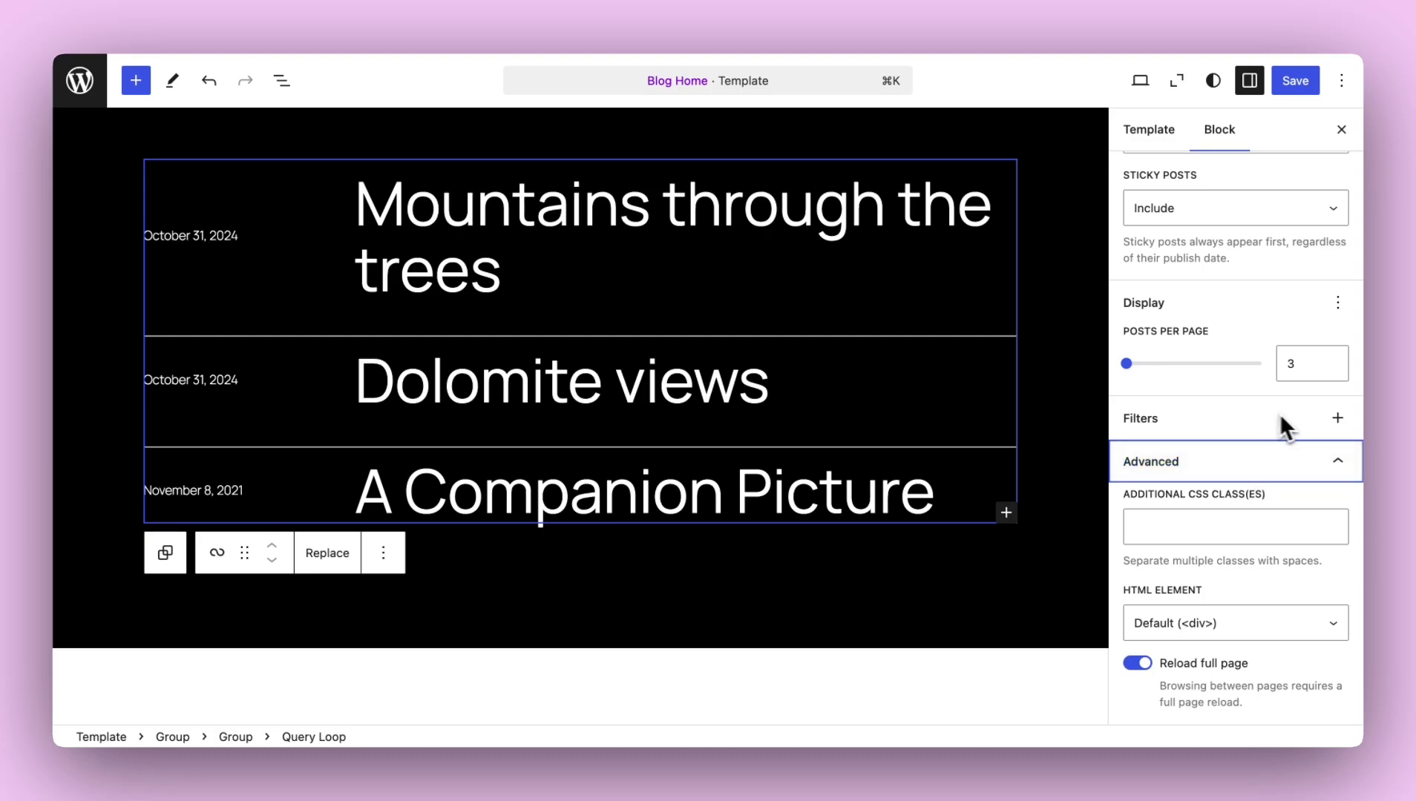
# - Add an Image format filter to the query, then remove it again
pyautogui.click(1323, 464)
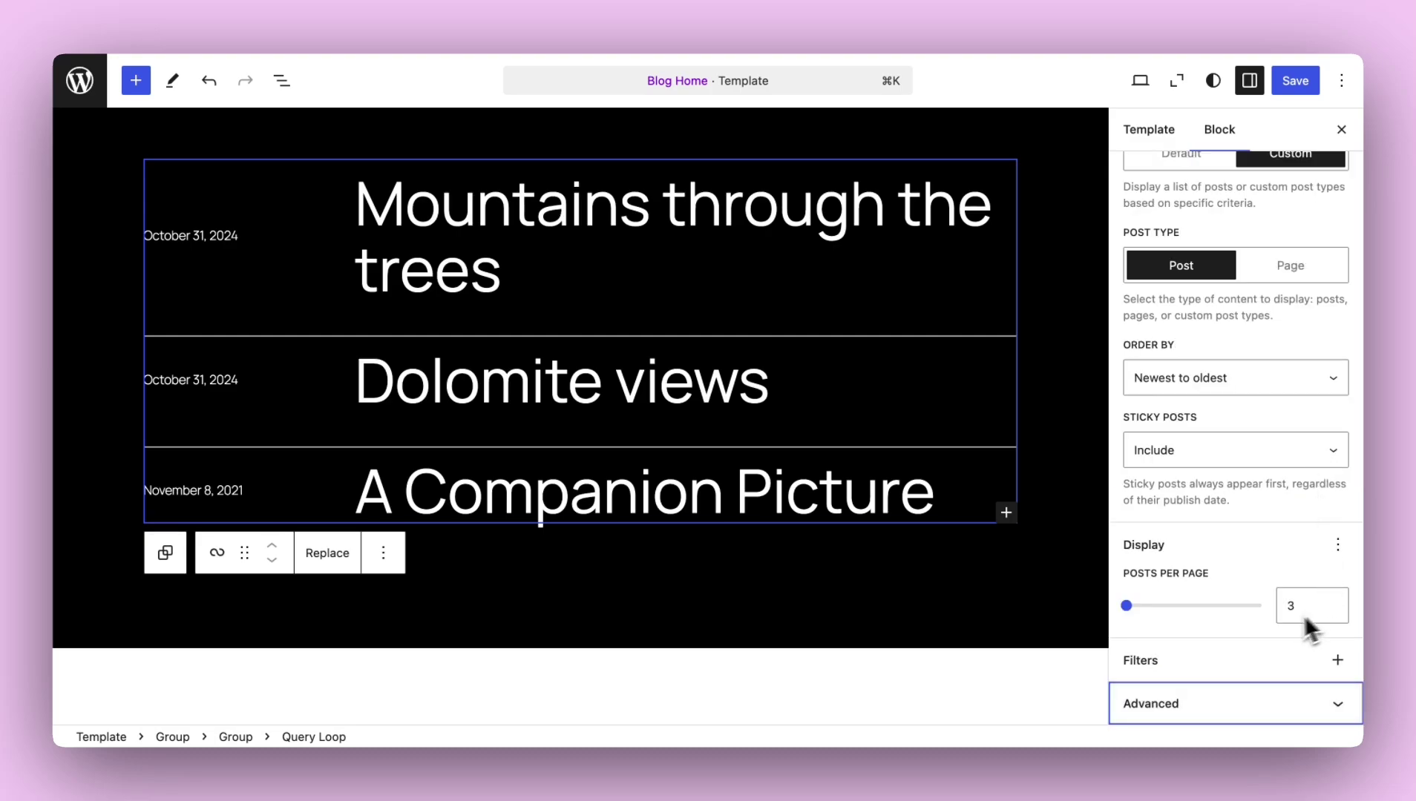
pyautogui.click(1259, 582)
pyautogui.click(1332, 660)
pyautogui.click(851, 566)
pyautogui.scroll(-2, 1131, 613)
pyautogui.click(1122, 610)
pyautogui.write('image')
pyautogui.click(1113, 657)
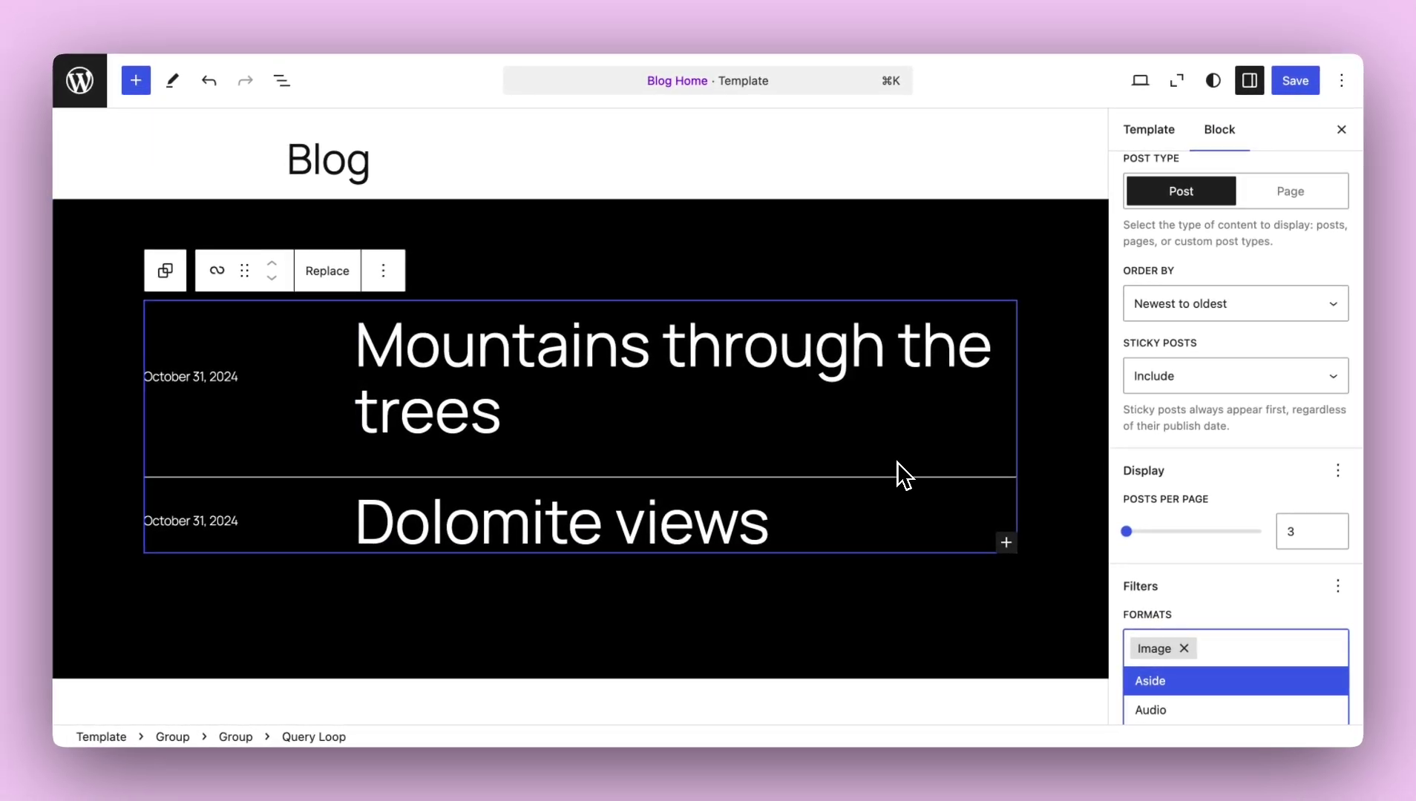
pyautogui.click(1184, 650)
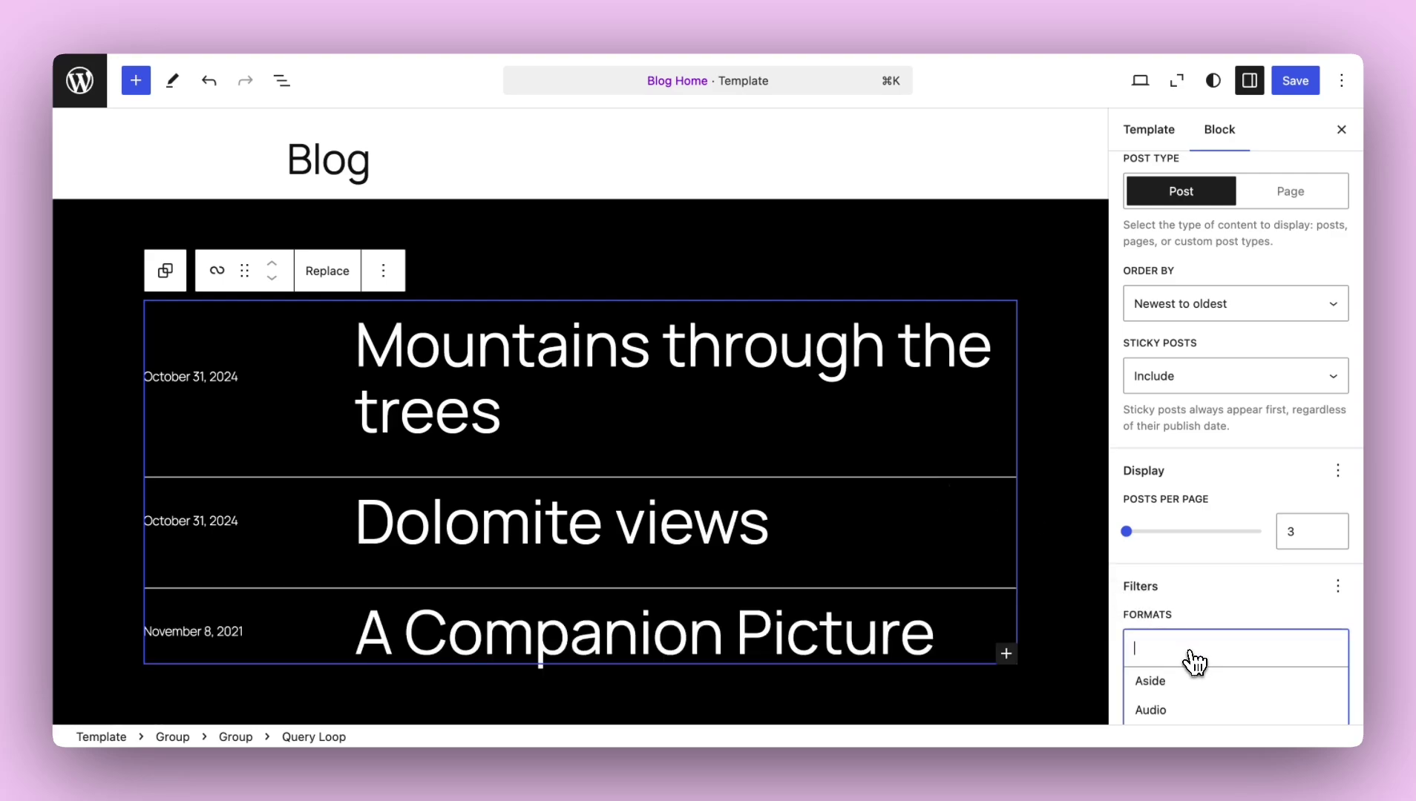
pyautogui.click(1234, 608)
# - Add a Taxonomies filter limiting the posts to the Travel category
pyautogui.click(1338, 586)
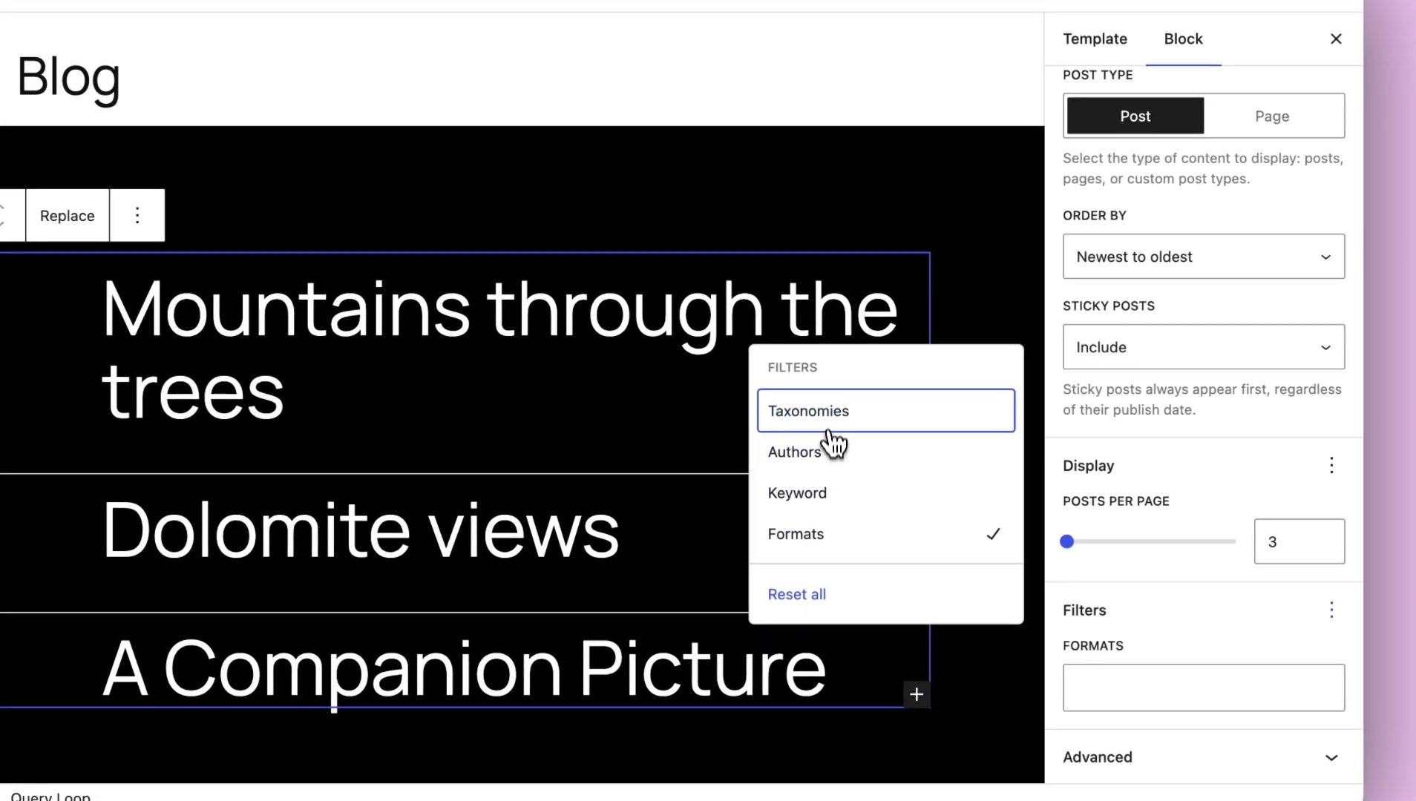
pyautogui.click(824, 414)
pyautogui.scroll(-5, 1158, 549)
pyautogui.click(1140, 503)
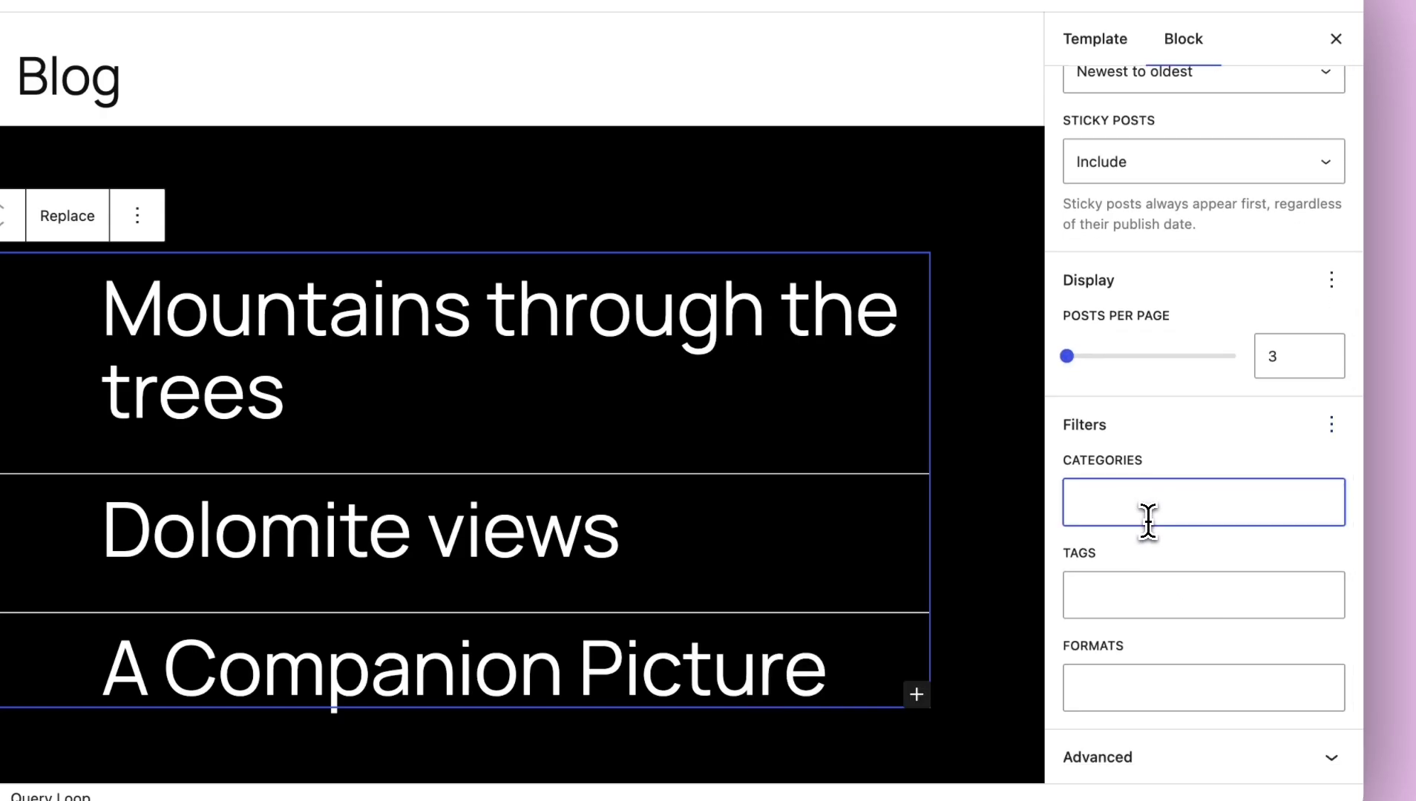
pyautogui.write('trave')
pyautogui.click(1162, 547)
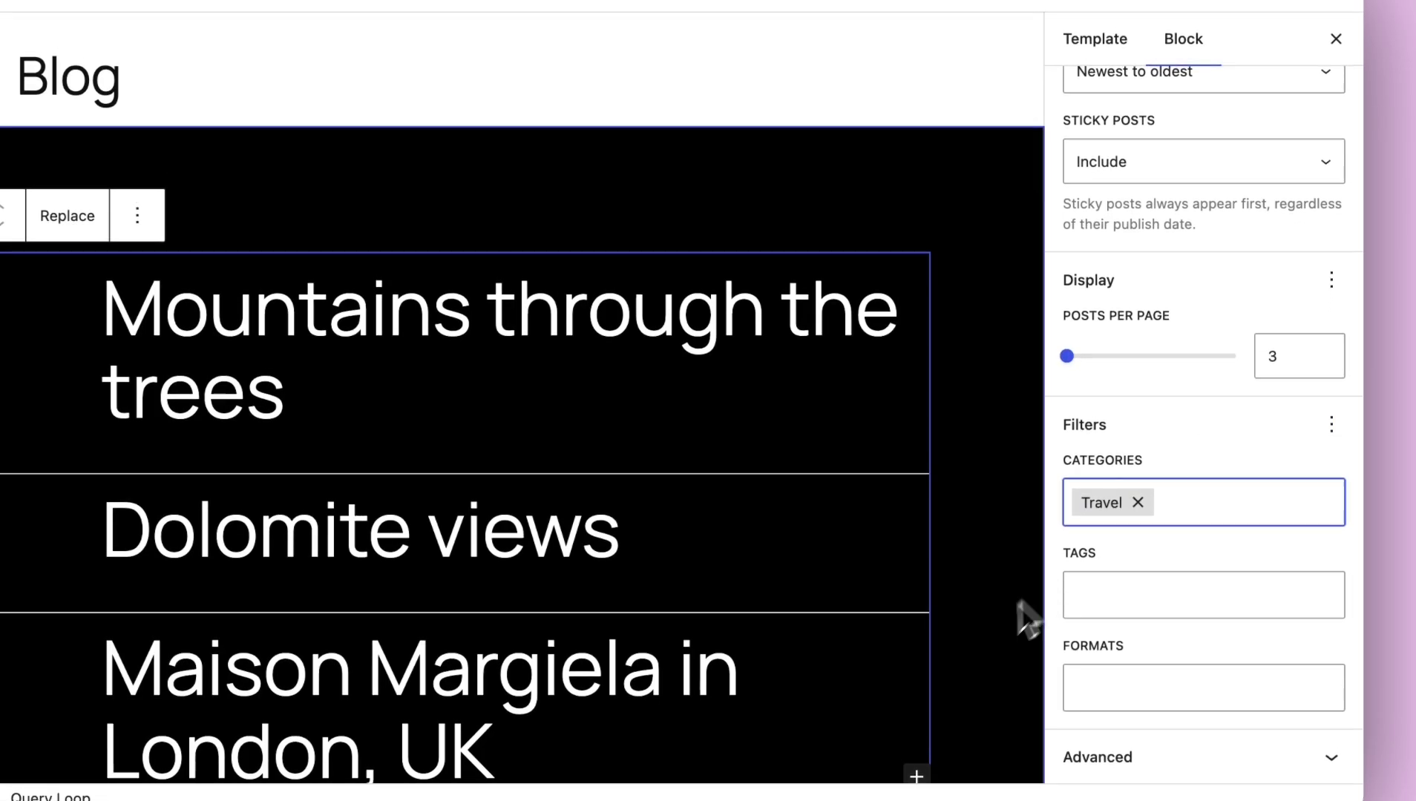
pyautogui.scroll(-3, 977, 652)
pyautogui.scroll(5, 977, 653)
pyautogui.scroll(5, 1220, 466)
pyautogui.scroll(2, 1219, 466)
# - Set the query type back to Default so all recent posts are listed
pyautogui.click(1152, 237)
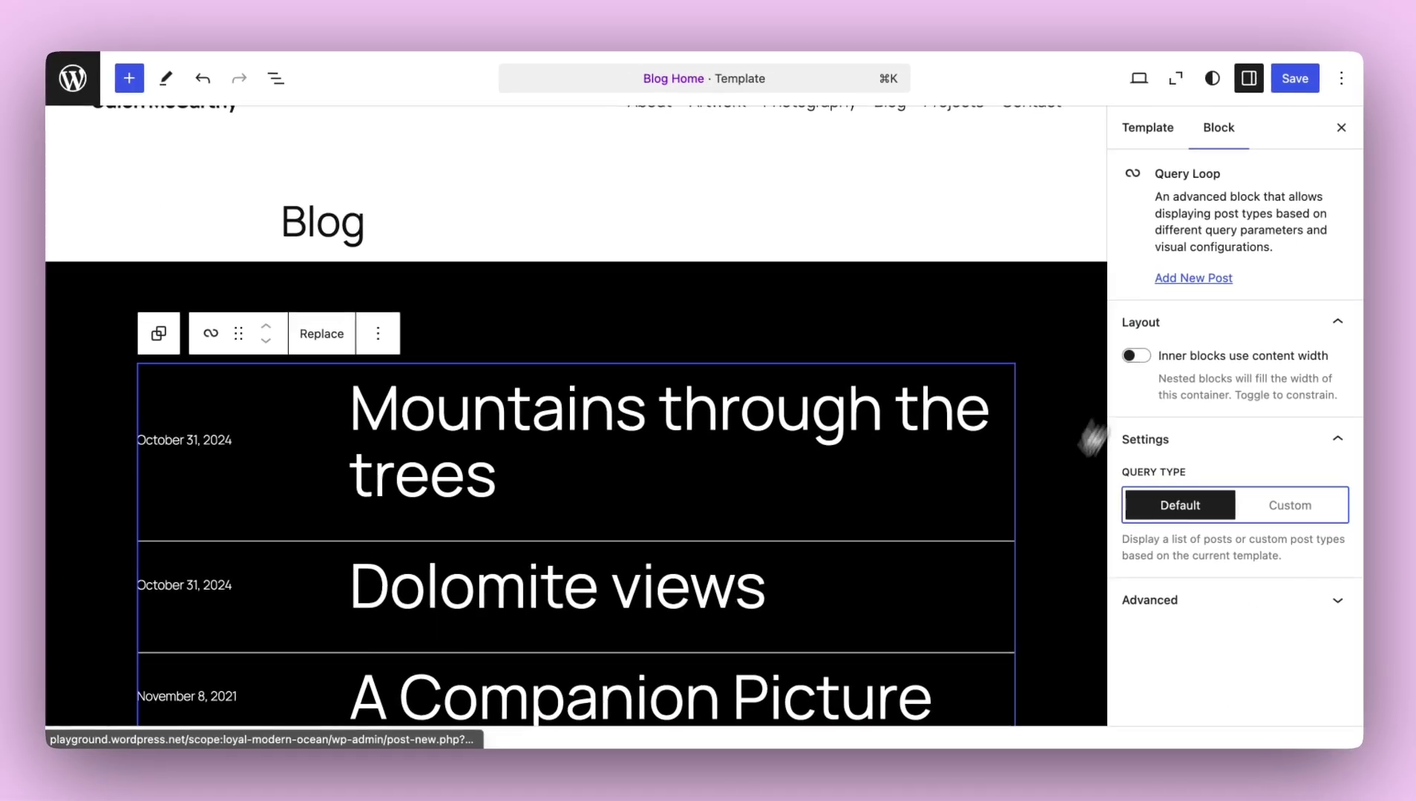
pyautogui.scroll(-10, 1017, 562)
pyautogui.scroll(5, 1021, 564)
pyautogui.scroll(5, 1021, 564)
pyautogui.scroll(3, 1016, 561)
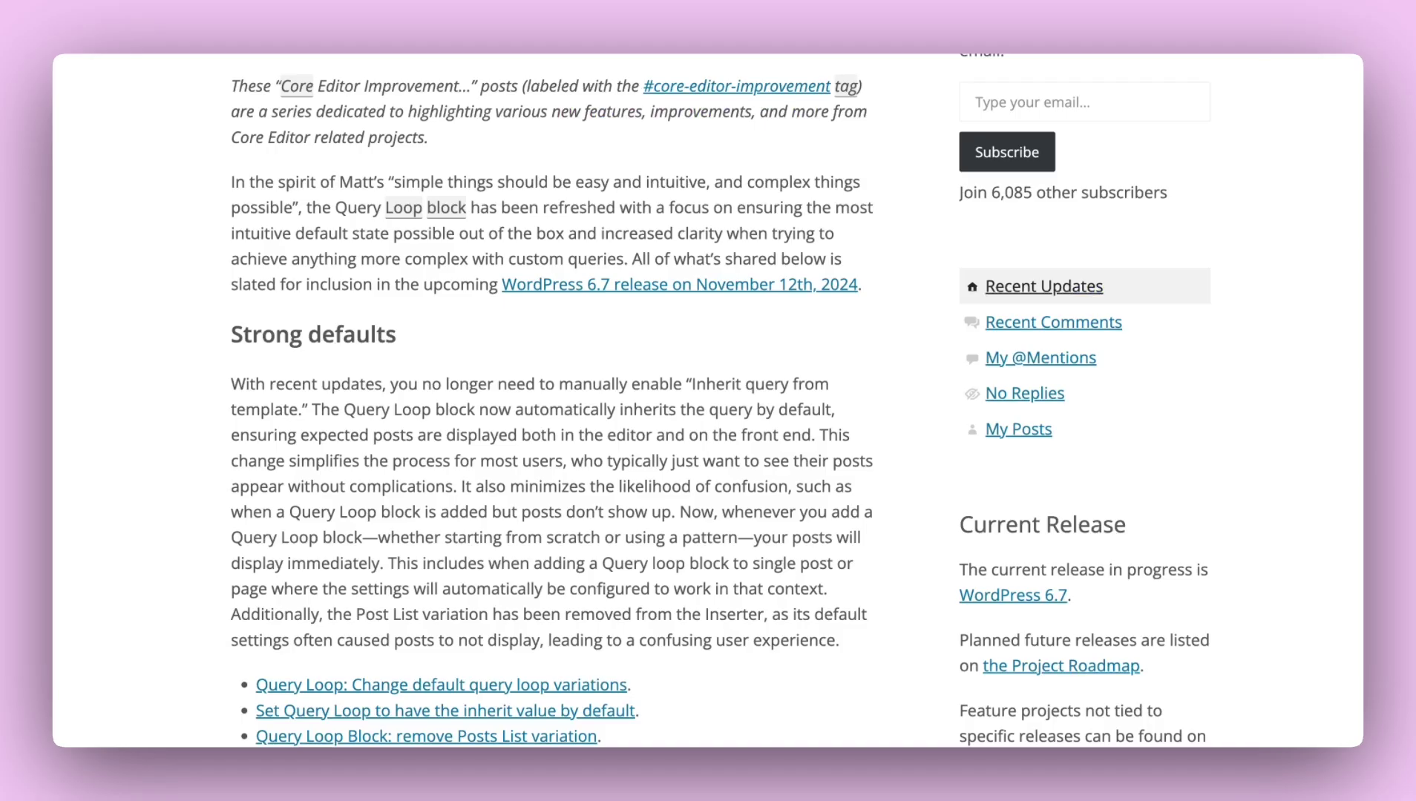
pyautogui.scroll(3, 344, 227)
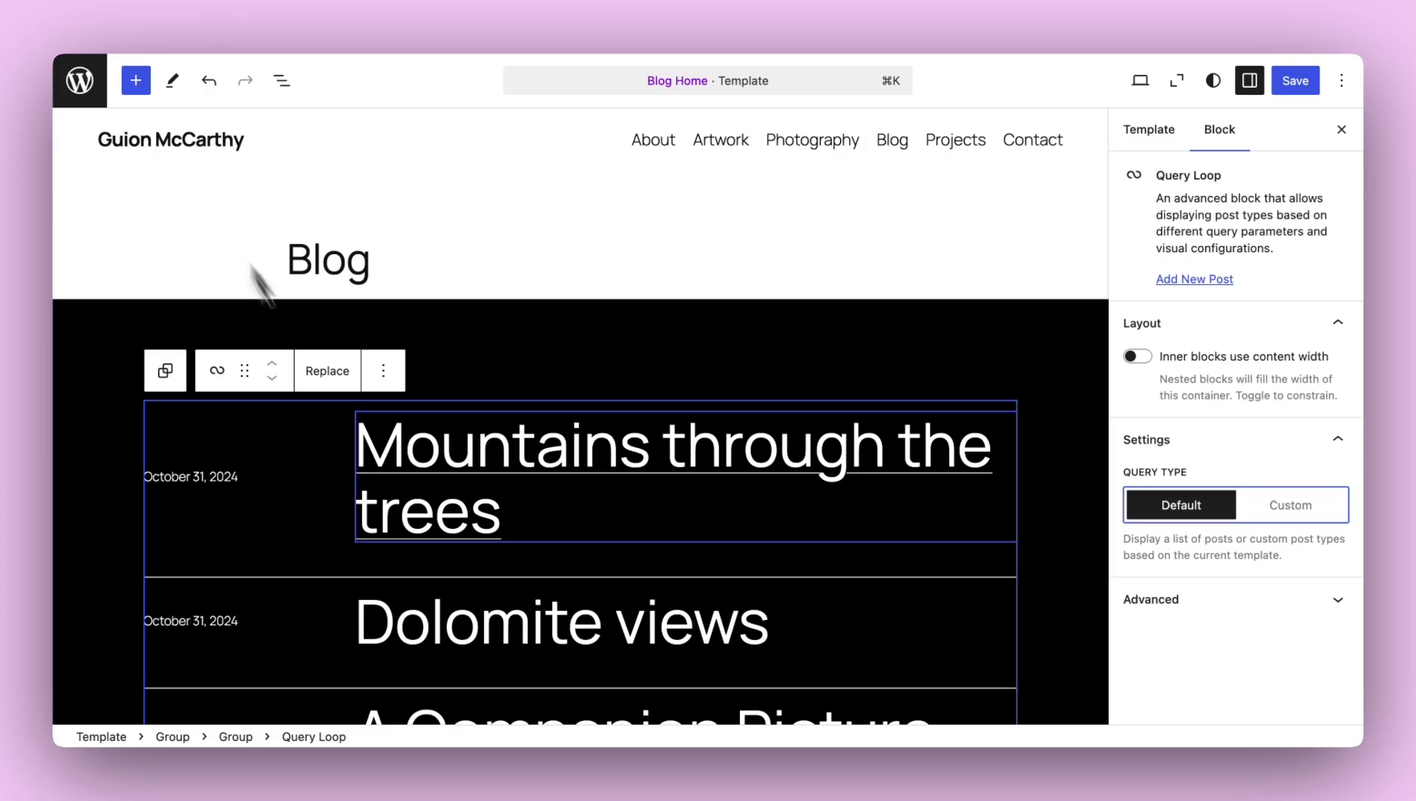
pyautogui.scroll(-3, 404, 434)
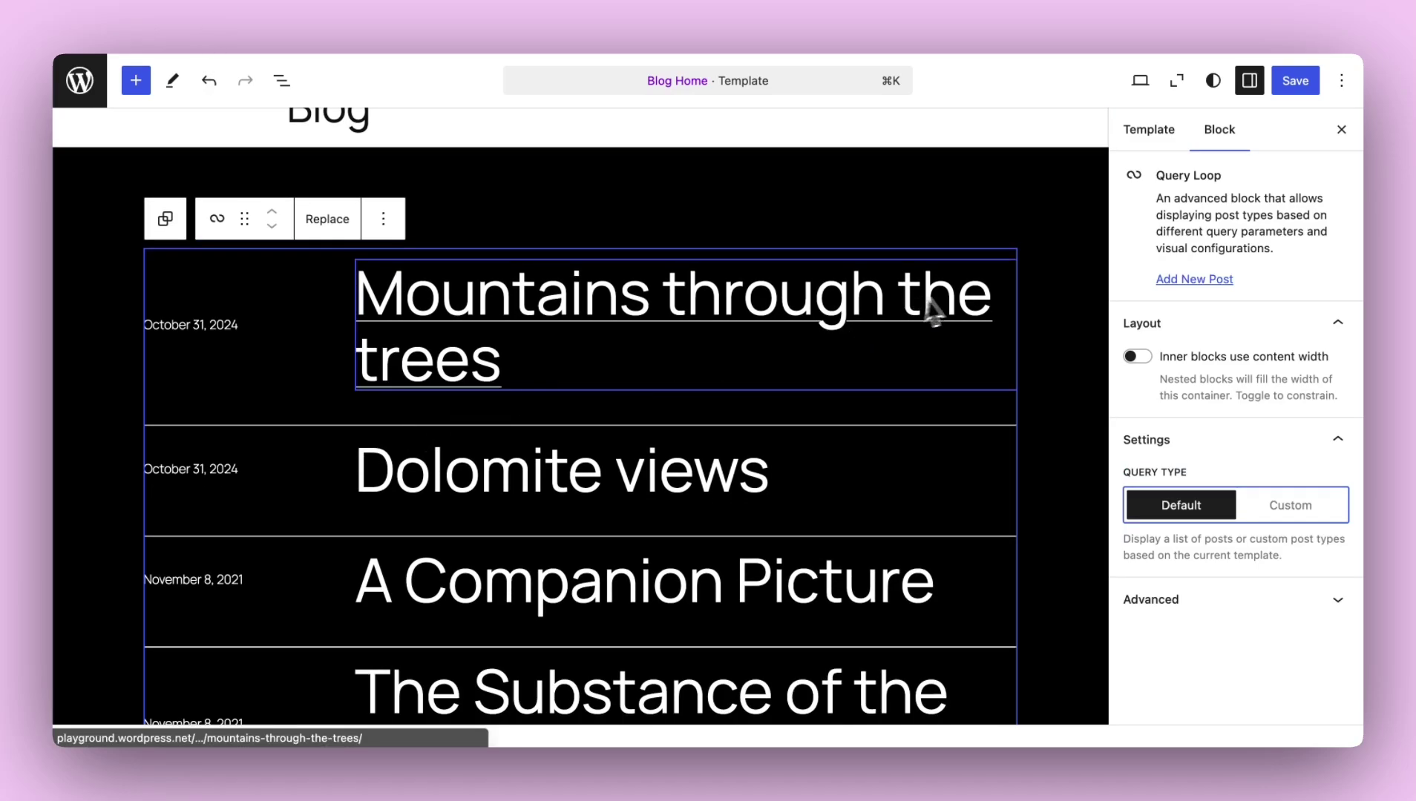
# - Select the Large title Group block containing the post list
pyautogui.click(1068, 301)
pyautogui.scroll(-7, 1067, 298)
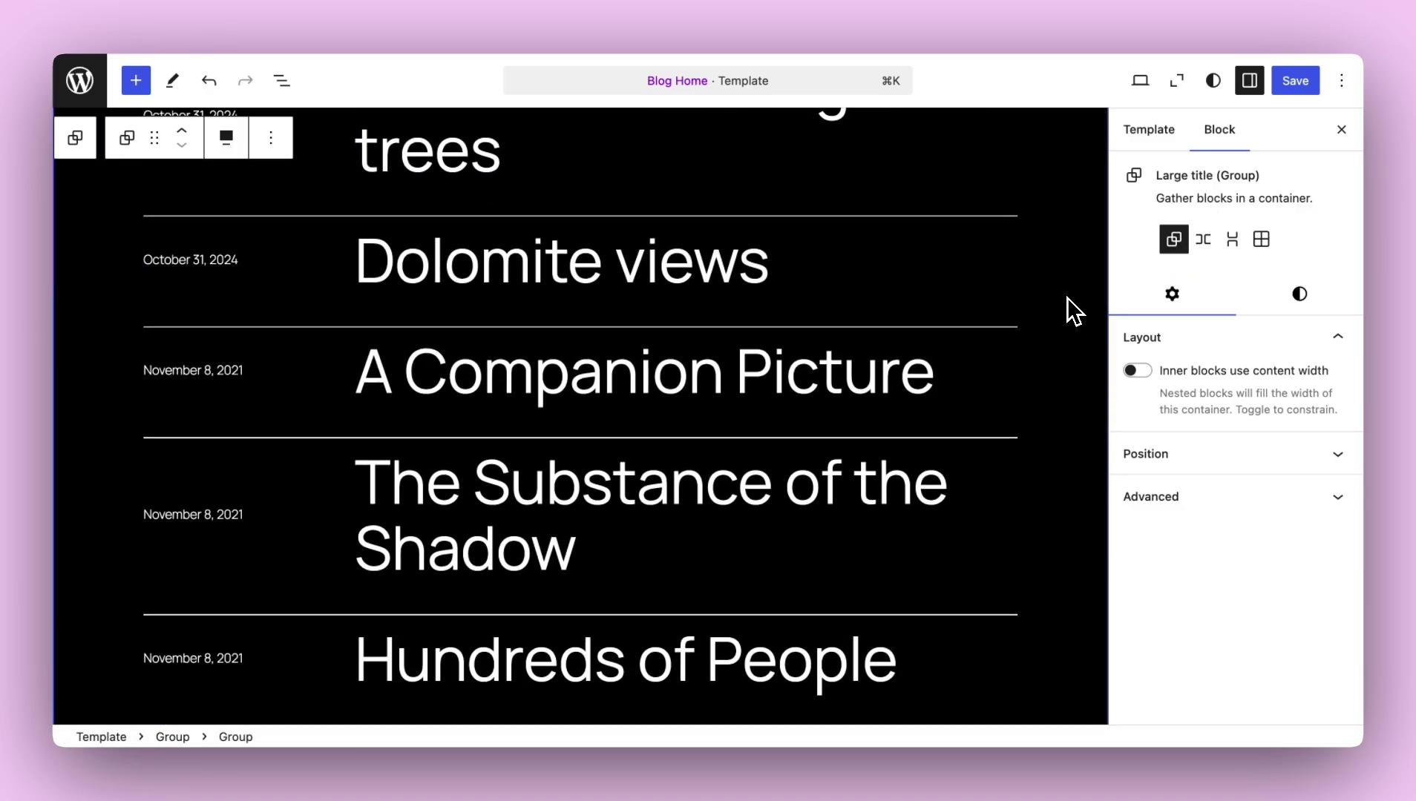
pyautogui.scroll(-5, 1067, 297)
pyautogui.scroll(10, 1067, 298)
pyautogui.scroll(1, 1067, 297)
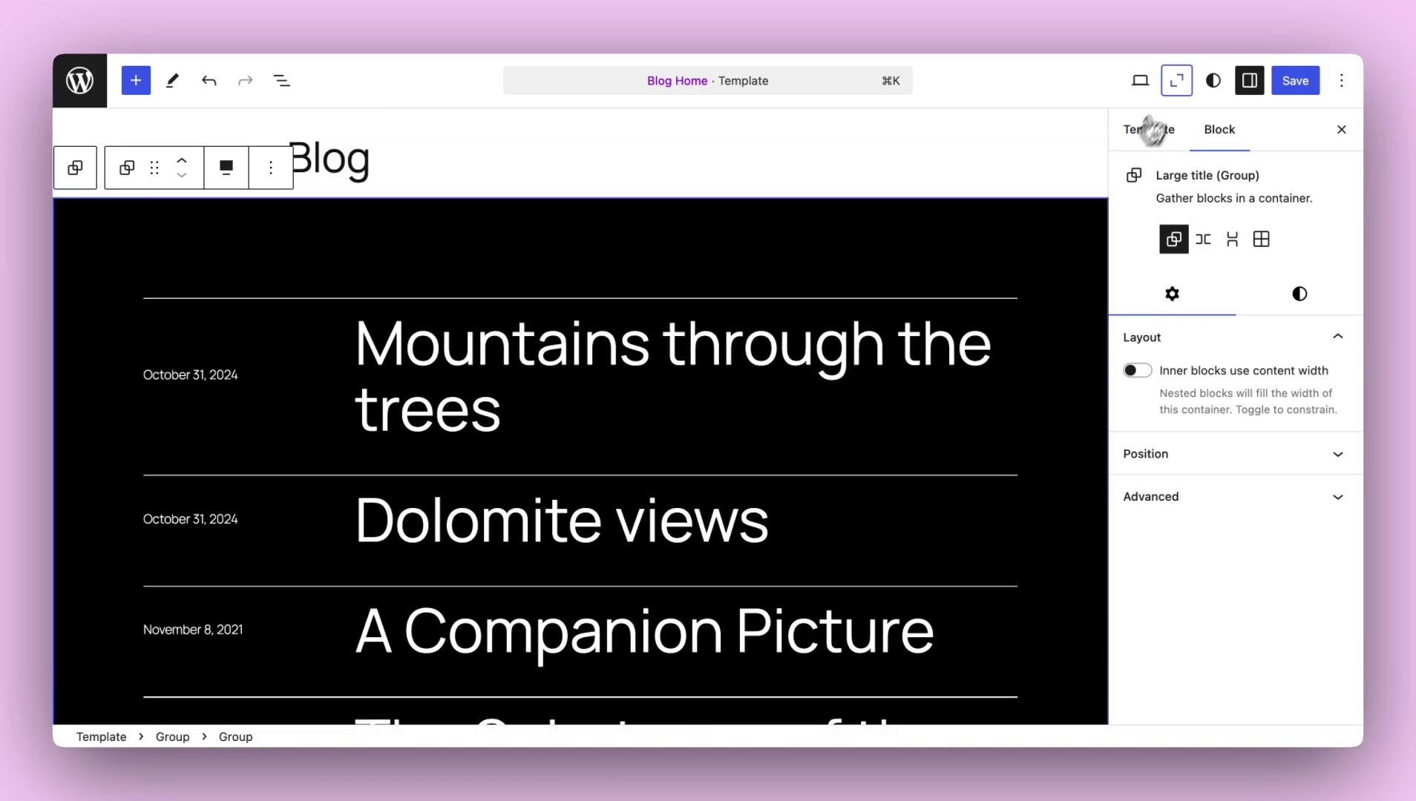
# - In zoomed-out view, give the More posts group the pink Style 2
pyautogui.click(1177, 84)
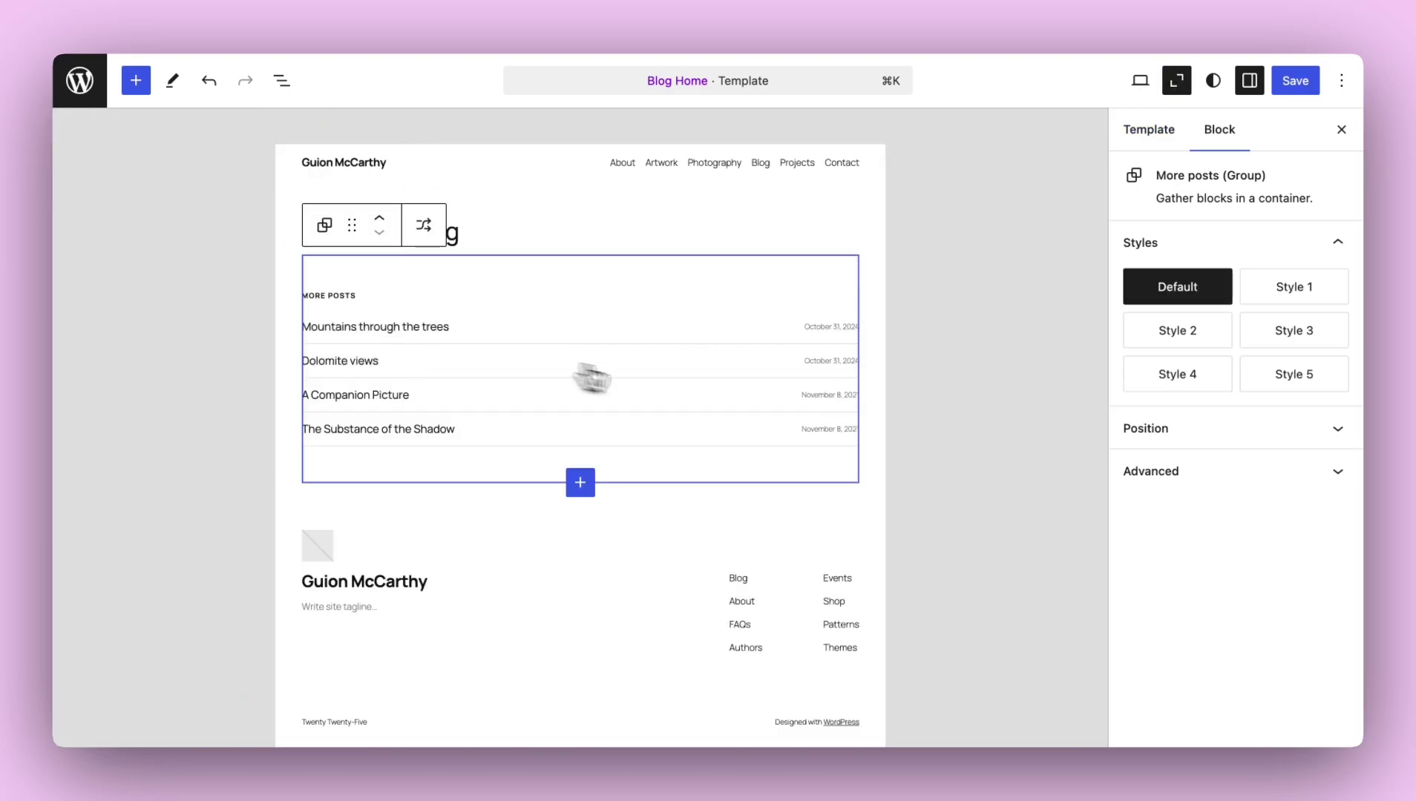
pyautogui.click(1310, 304)
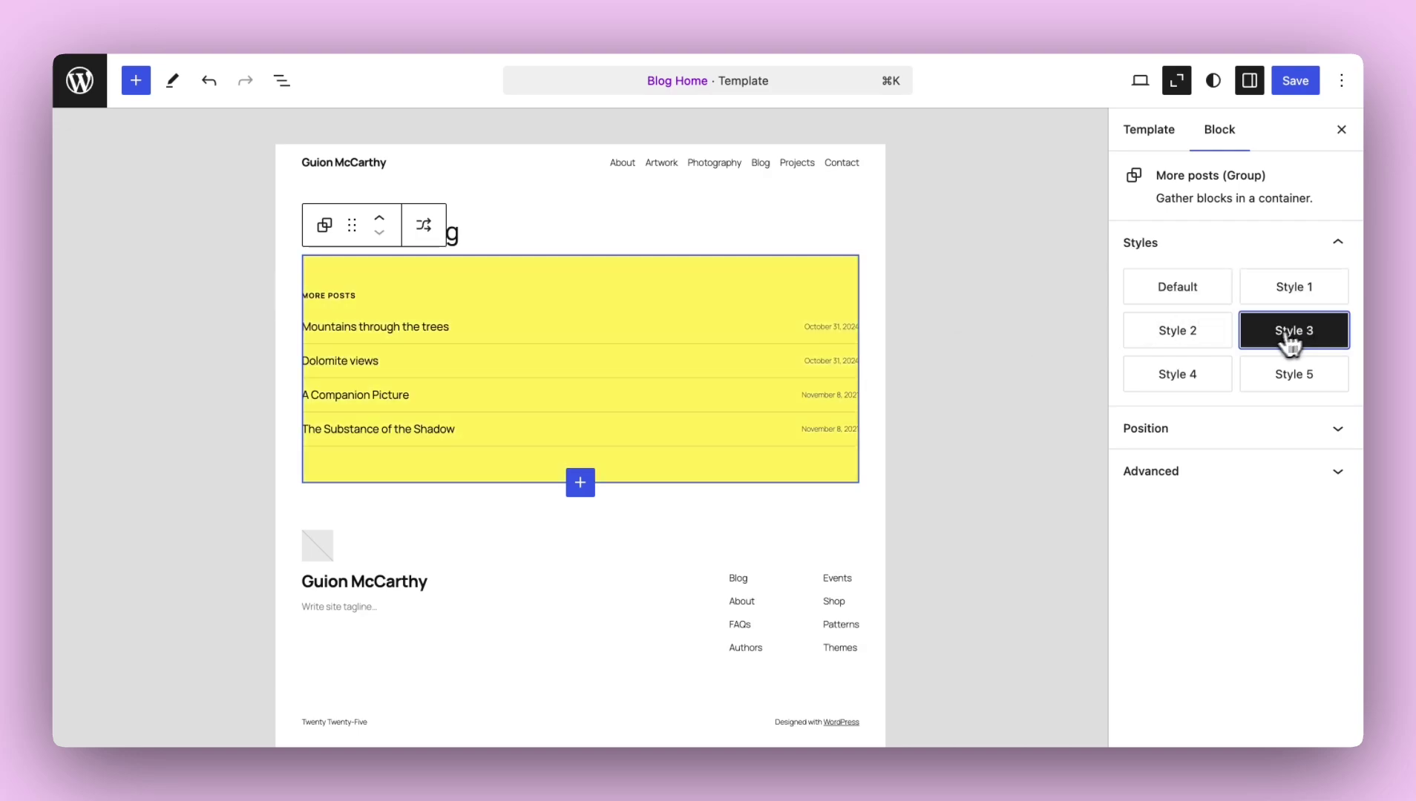
pyautogui.click(1199, 349)
pyautogui.click(1196, 380)
pyautogui.click(1273, 384)
pyautogui.click(1196, 356)
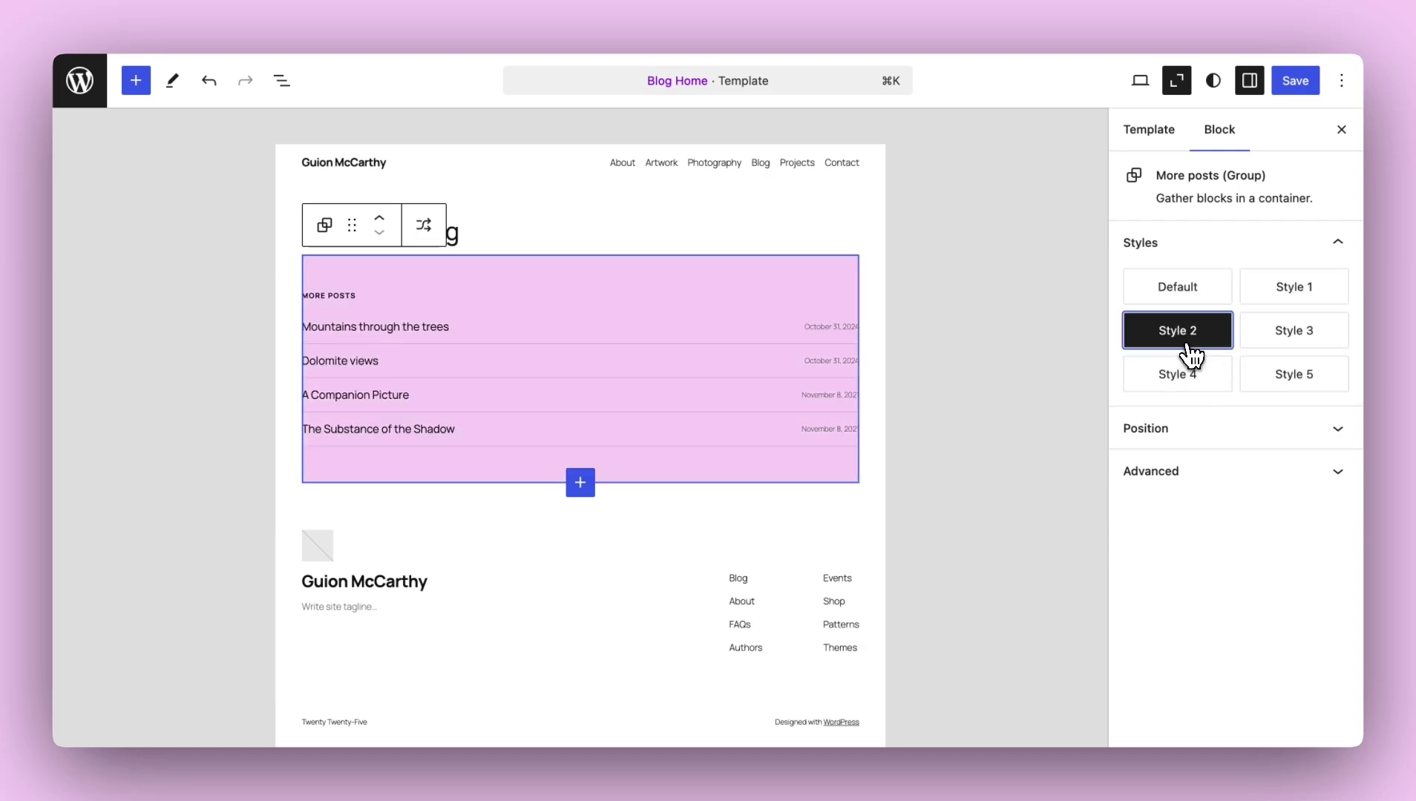
# - Set the group's alignment to Full width and save the Blog Home template
pyautogui.doubleClick(684, 301)
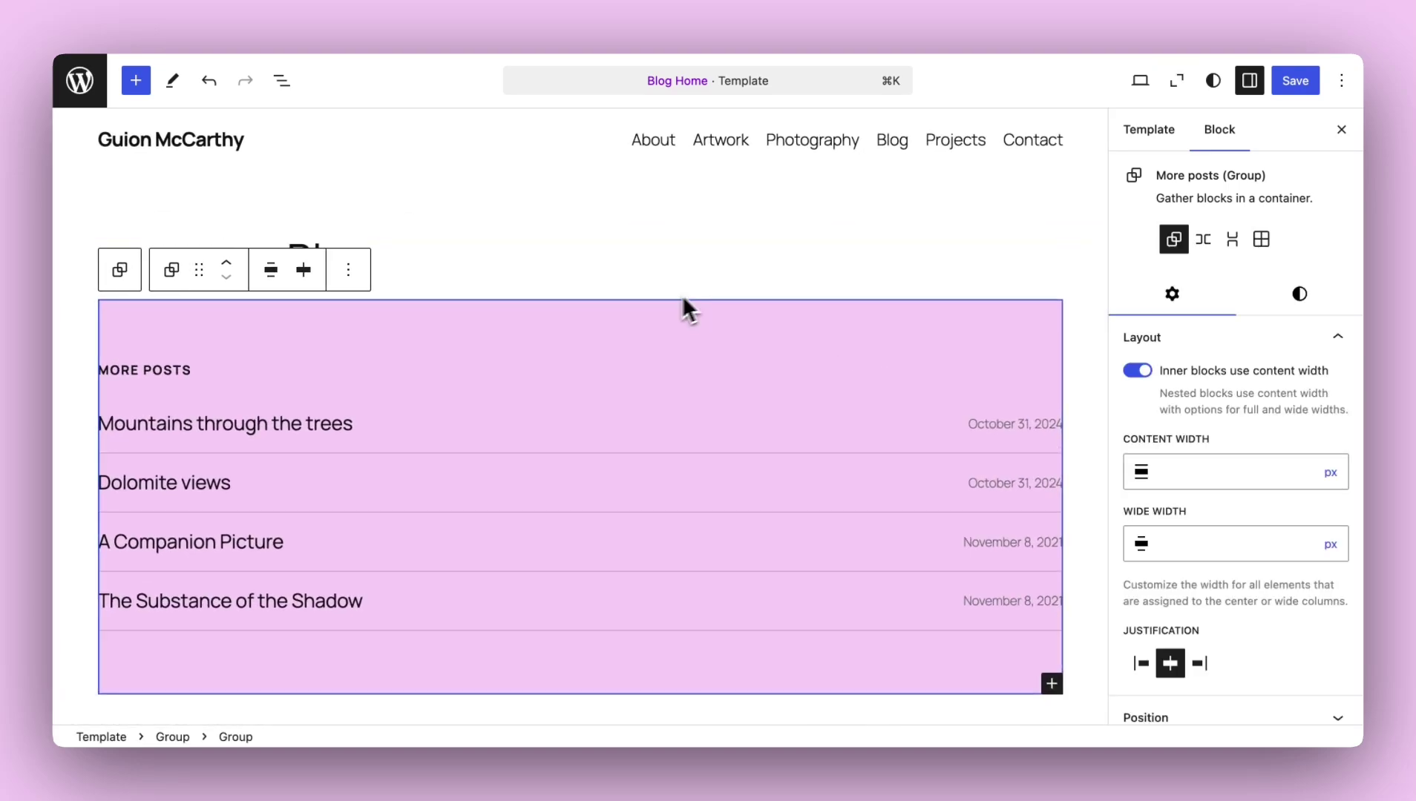
pyautogui.click(262, 275)
pyautogui.click(291, 401)
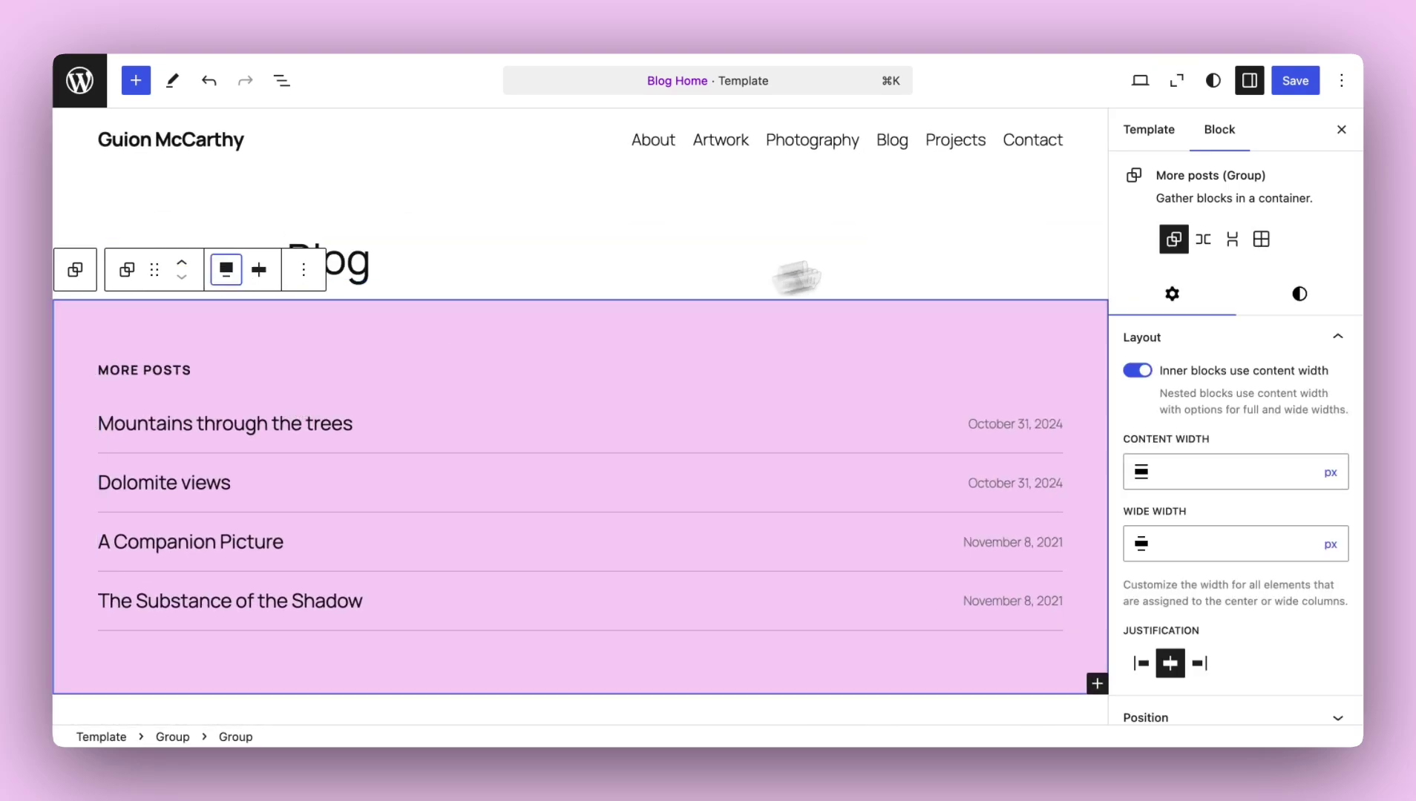
pyautogui.click(1176, 81)
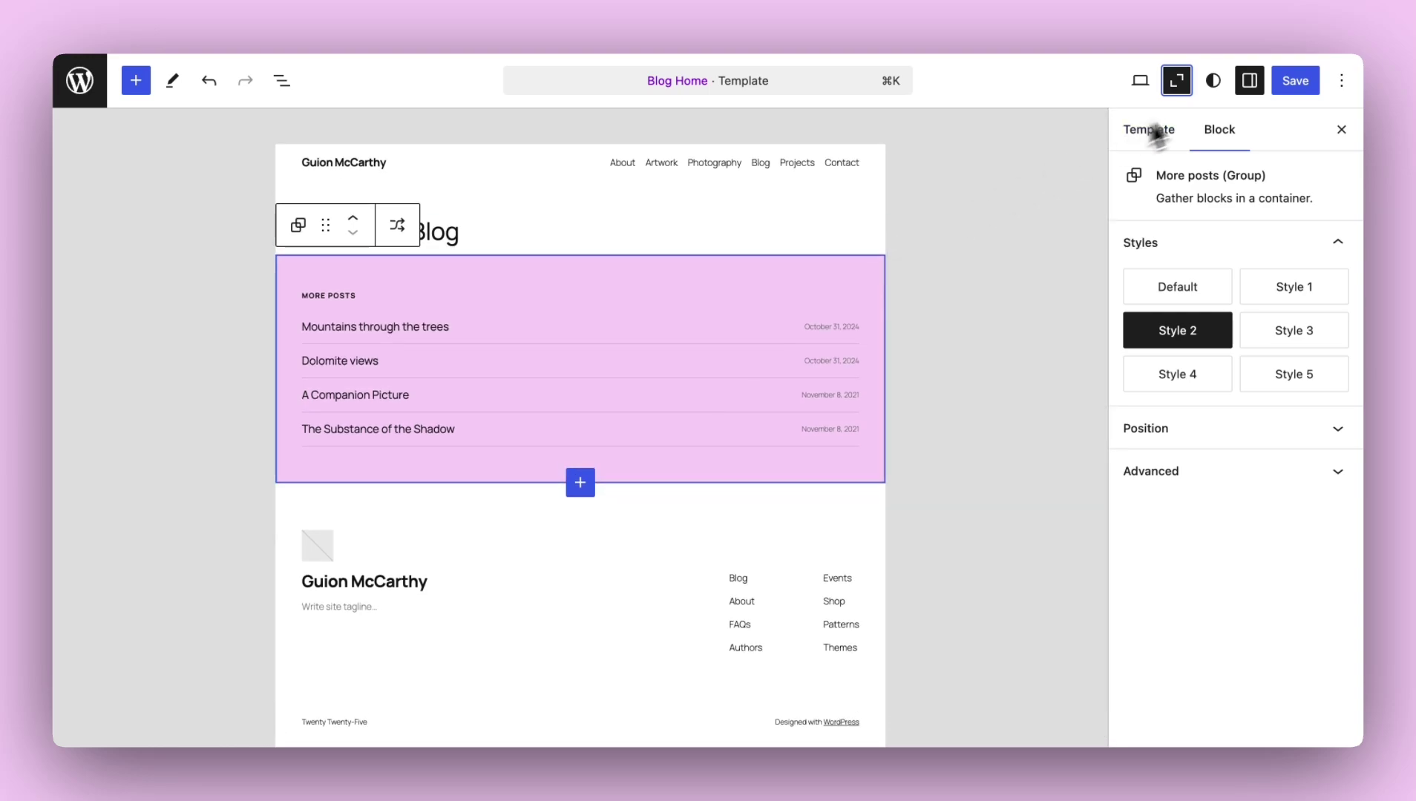
pyautogui.click(1291, 88)
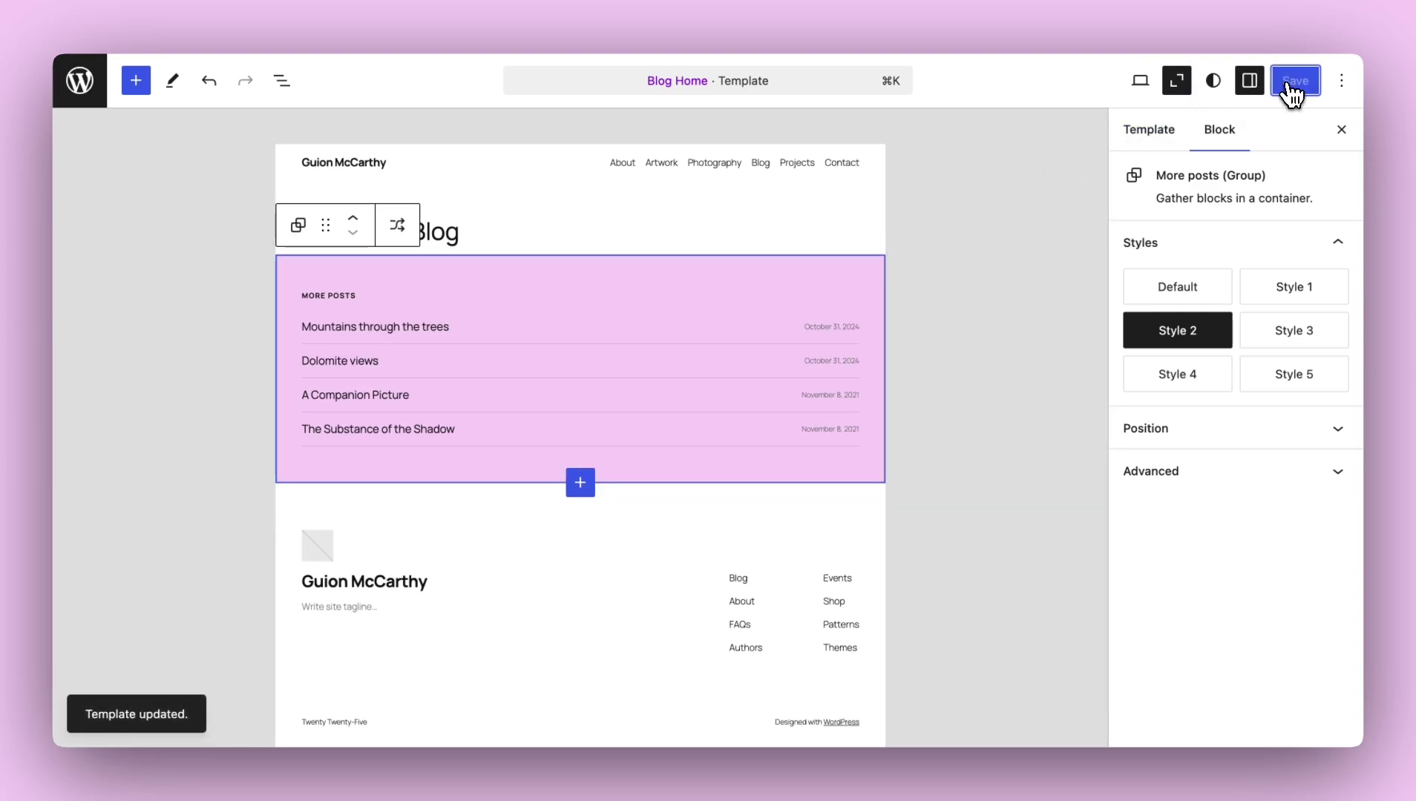